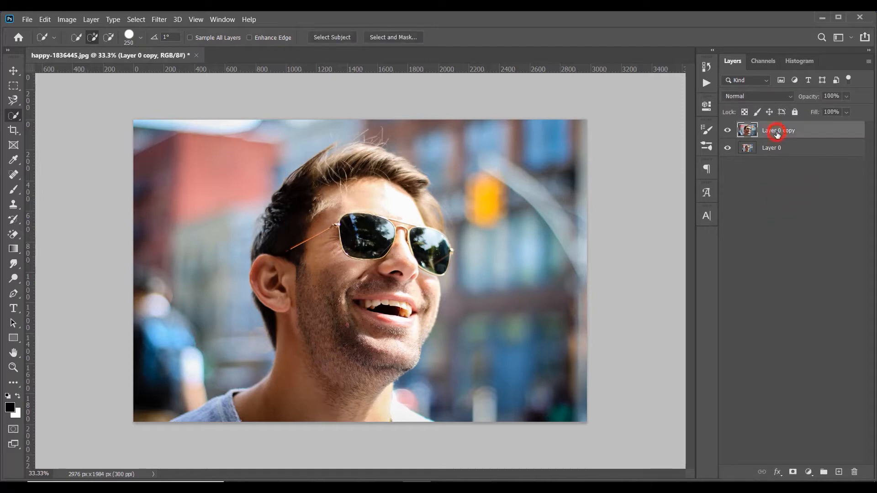
Select the man's head and shoulders on Layer 0 copy with the Object Selection tool in Rectangle mode
{"action": "key", "text": "v"}
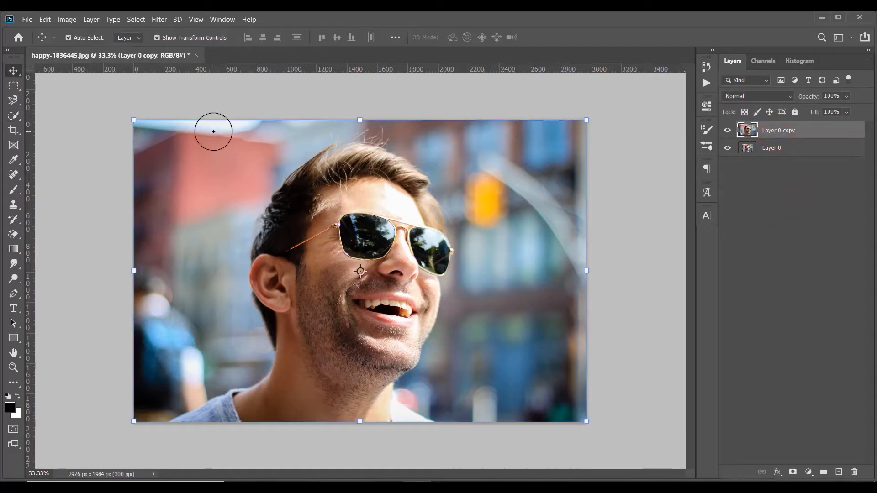
{"action": "left_click", "coordinate": [14, 117]}
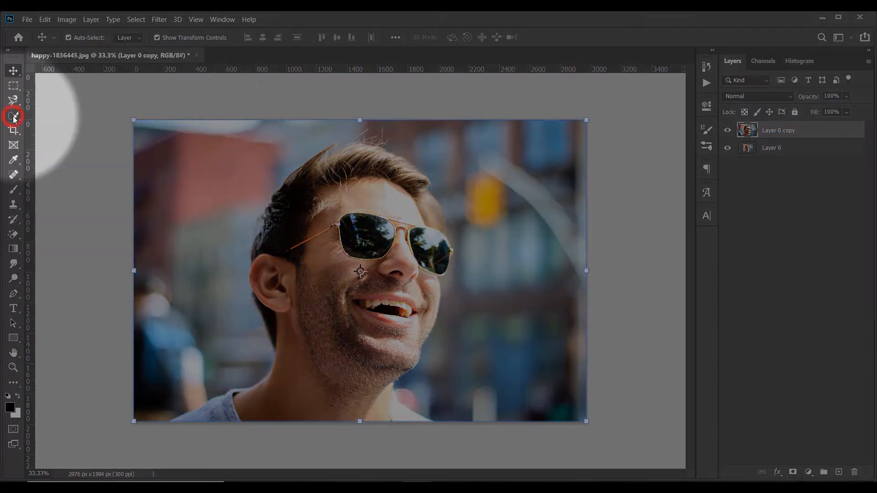
{"action": "left_click", "coordinate": [45, 113]}
{"action": "key", "text": "shift+w"}
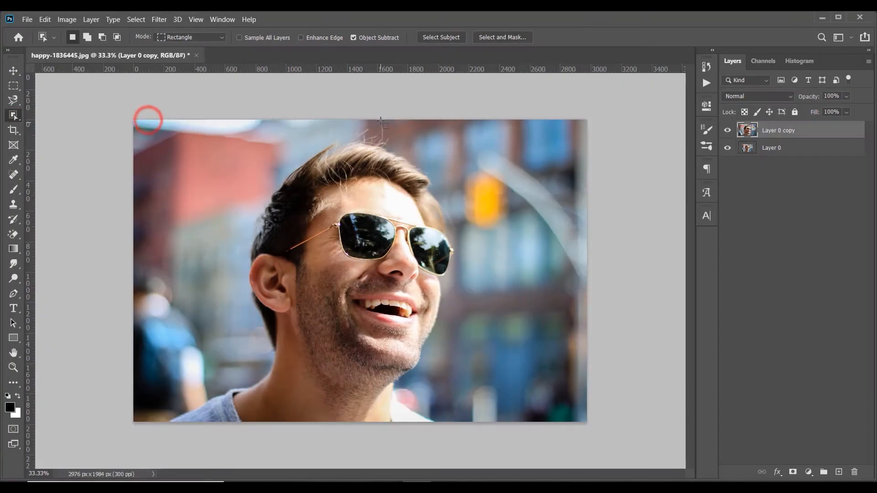
{"action": "left_click_drag", "start_coordinate": [148, 120], "coordinate": [478, 430]}
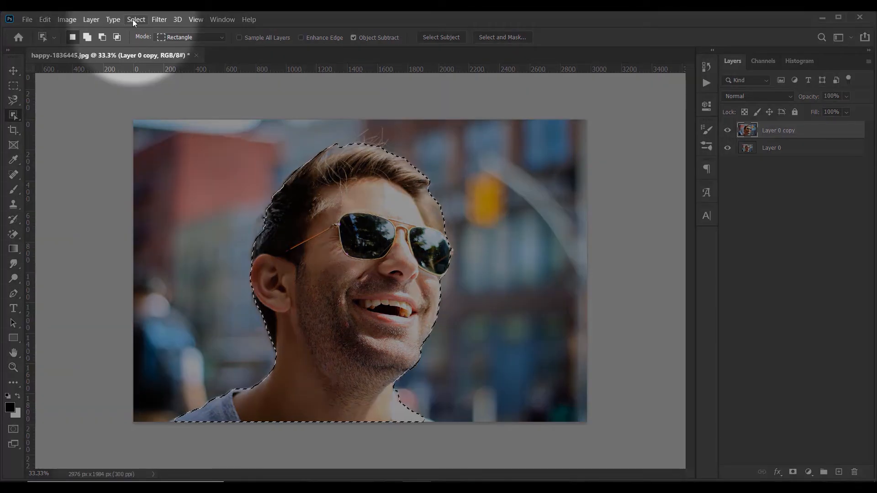
Refine the selection's edge in Overlay view by brushing along the man's outline, covering the shoulders, hair and face
{"action": "left_click", "coordinate": [132, 20]}
{"action": "left_click", "coordinate": [204, 161]}
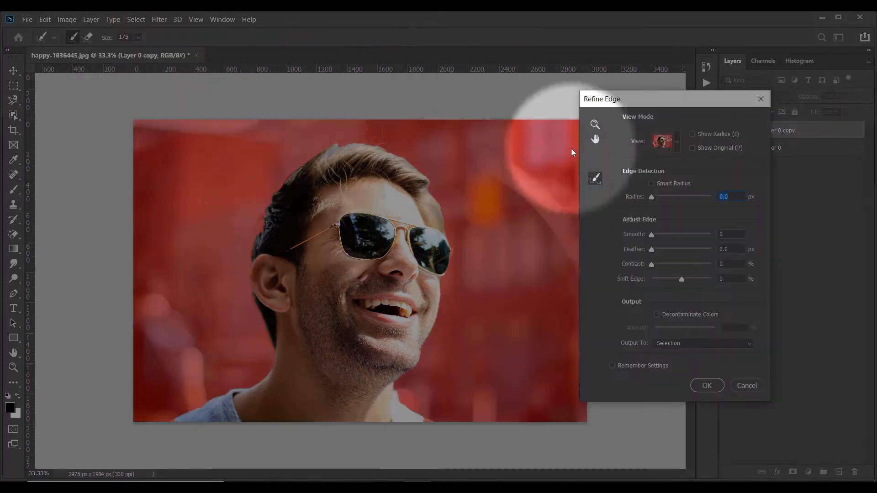
{"action": "left_click", "coordinate": [676, 143]}
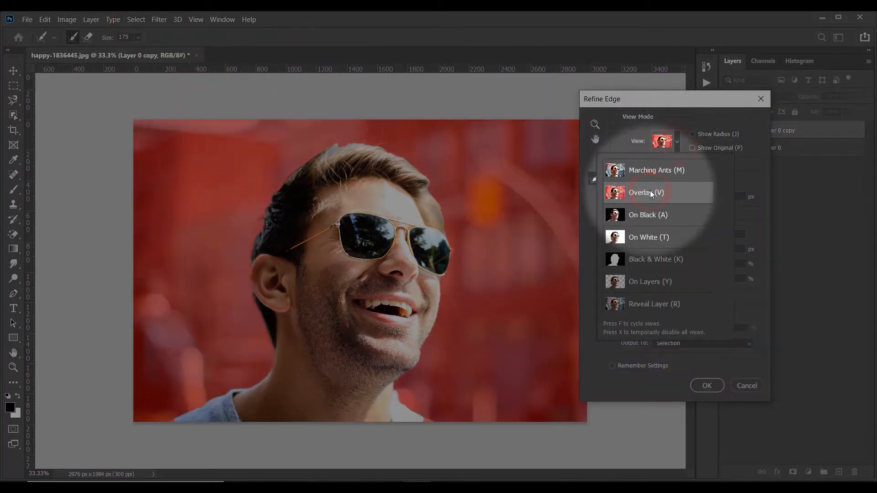
{"action": "left_click", "coordinate": [652, 193]}
{"action": "left_click", "coordinate": [595, 181]}
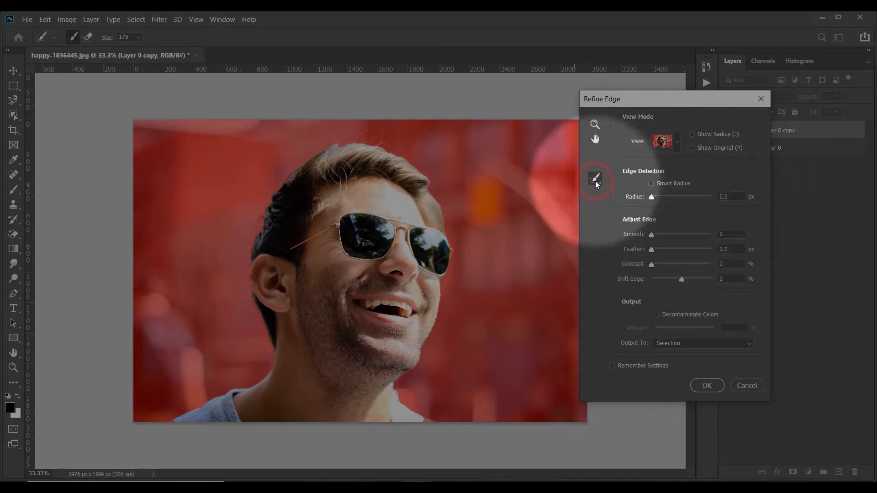
{"action": "key", "text": "bracketleft"}
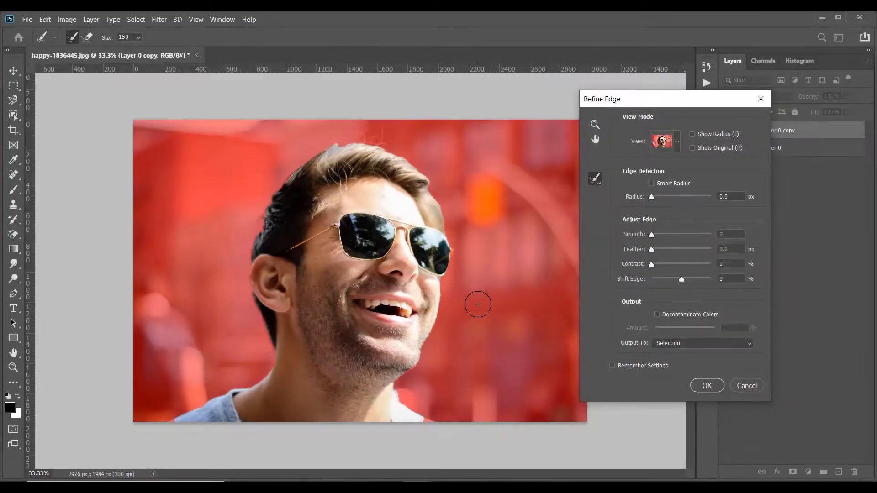
{"action": "mouse_move", "coordinate": [167, 421]}
{"action": "left_mouse_down"}
{"action": "mouse_move", "coordinate": [256, 382]}
{"action": "mouse_move", "coordinate": [279, 359]}
{"action": "mouse_move", "coordinate": [255, 297]}
{"action": "mouse_move", "coordinate": [253, 254]}
{"action": "mouse_move", "coordinate": [269, 200]}
{"action": "mouse_move", "coordinate": [306, 160]}
{"action": "mouse_move", "coordinate": [335, 145]}
{"action": "mouse_move", "coordinate": [324, 160]}
{"action": "mouse_move", "coordinate": [355, 144]}
{"action": "mouse_move", "coordinate": [380, 152]}
{"action": "mouse_move", "coordinate": [366, 144]}
{"action": "mouse_move", "coordinate": [412, 169]}
{"action": "mouse_move", "coordinate": [428, 189]}
{"action": "mouse_move", "coordinate": [425, 180]}
{"action": "mouse_move", "coordinate": [437, 205]}
{"action": "left_mouse_up"}
{"action": "mouse_move", "coordinate": [452, 267]}
{"action": "left_mouse_down"}
{"action": "mouse_move", "coordinate": [442, 302]}
{"action": "mouse_move", "coordinate": [420, 355]}
{"action": "mouse_move", "coordinate": [389, 394]}
{"action": "mouse_move", "coordinate": [390, 386]}
{"action": "mouse_move", "coordinate": [444, 425]}
{"action": "left_mouse_up"}
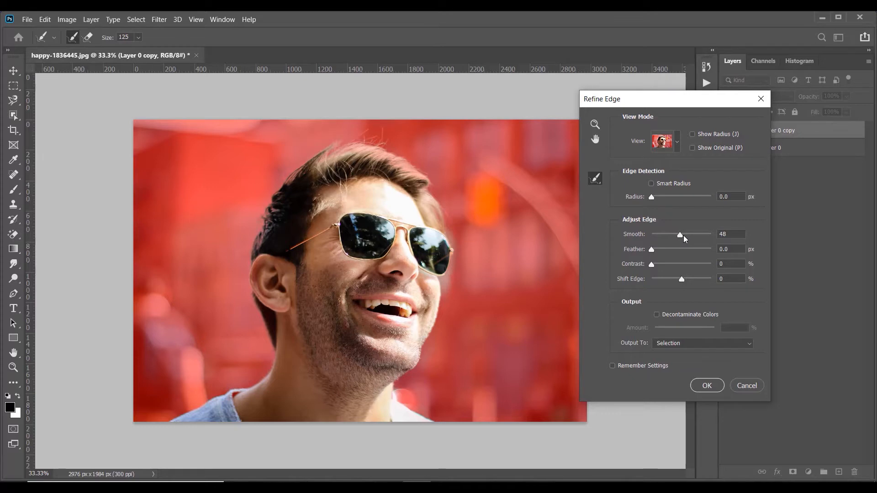
Apply the edge refinement with Smooth 54, Contrast 47% and output to Selection
{"action": "left_click_drag", "start_coordinate": [683, 235], "coordinate": [684, 234]}
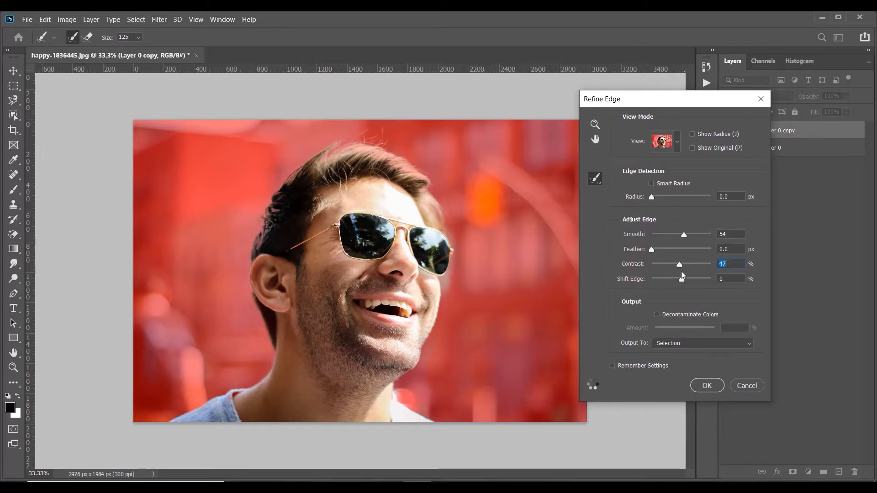
{"action": "left_click", "coordinate": [699, 344]}
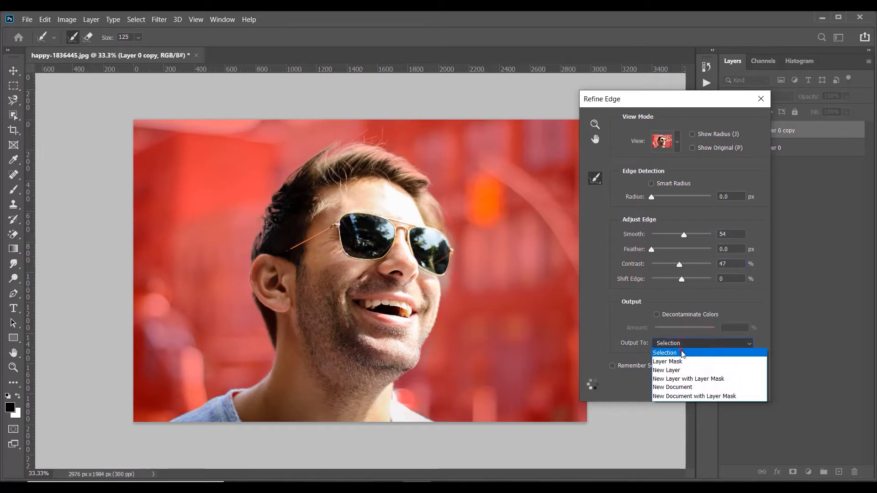
{"action": "left_click", "coordinate": [683, 354]}
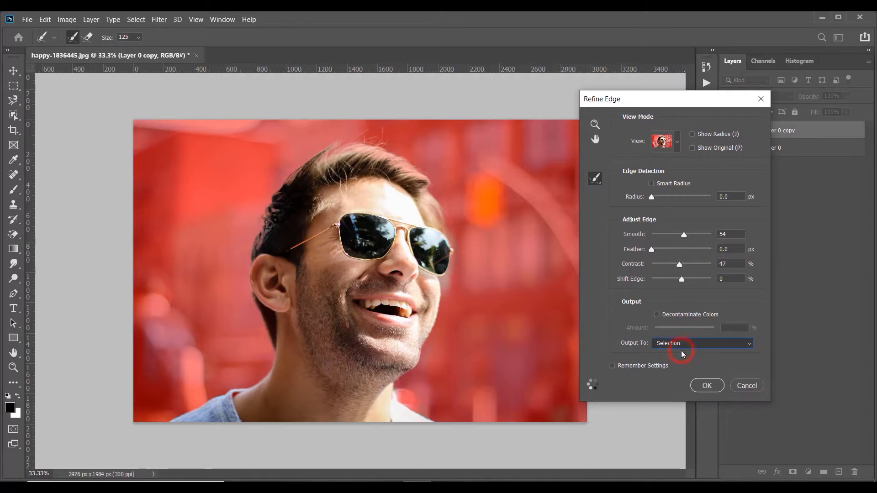
{"action": "left_click", "coordinate": [705, 386]}
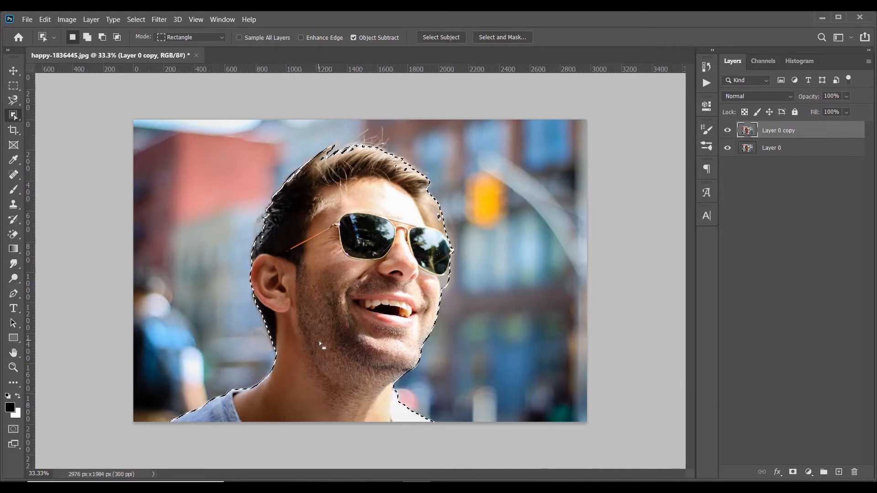
Correct the selection with a 100 px Quick Selection brush, subtracting background beside the sunglasses' lower edge and adding hair above the ear
{"action": "right_click", "coordinate": [14, 117]}
{"action": "left_click", "coordinate": [55, 126]}
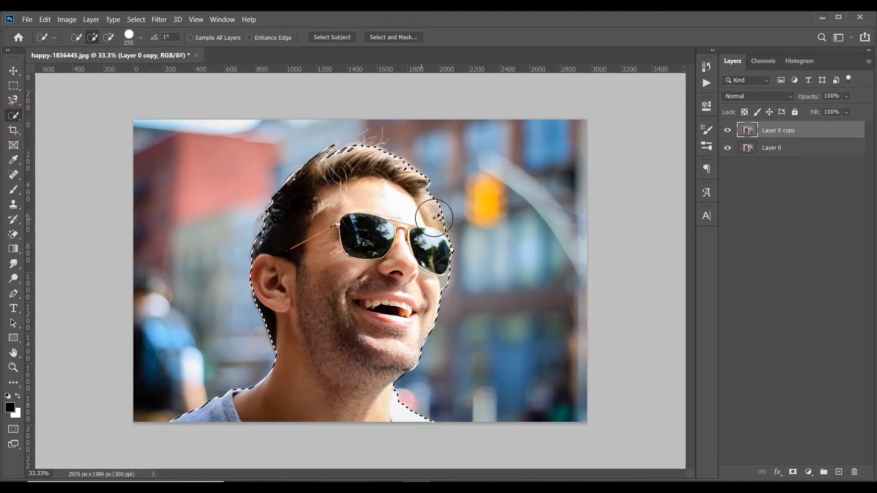
{"action": "key", "text": "bracketleft"}
{"action": "key", "text": "bracketleft"}
{"action": "key", "text": "bracketleft"}
{"action": "key", "text": "bracketleft"}
{"action": "key", "text": "bracketleft"}
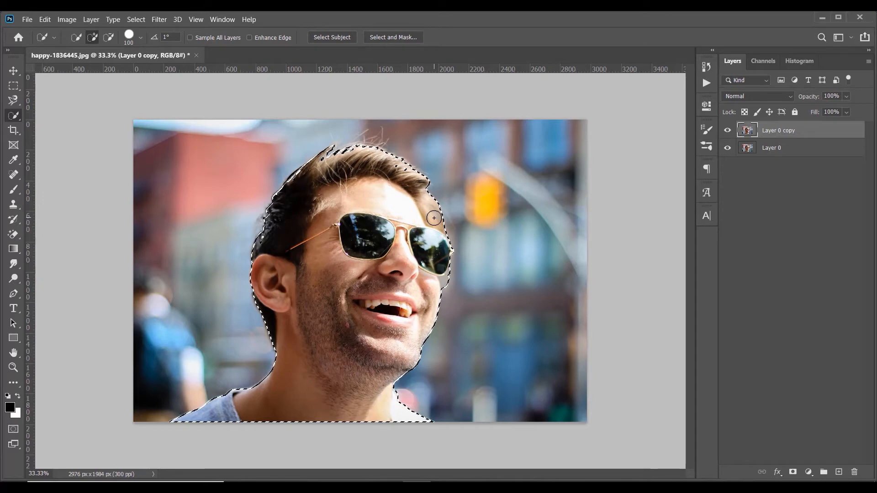
{"action": "left_click", "coordinate": [109, 38]}
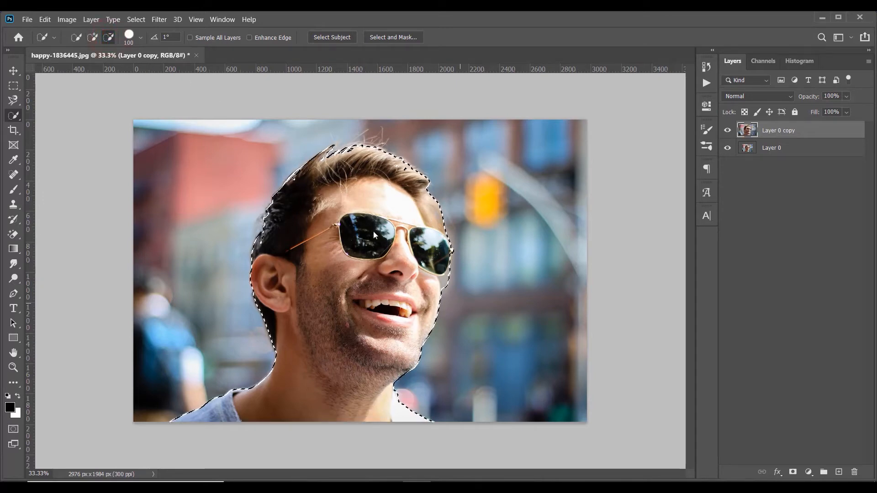
{"action": "left_click", "coordinate": [448, 287]}
{"action": "left_click", "coordinate": [455, 276]}
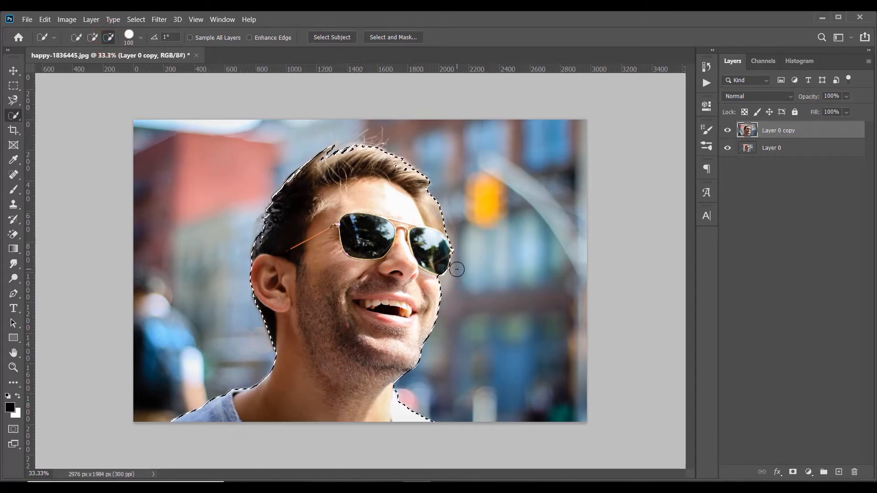
{"action": "left_click", "coordinate": [456, 269]}
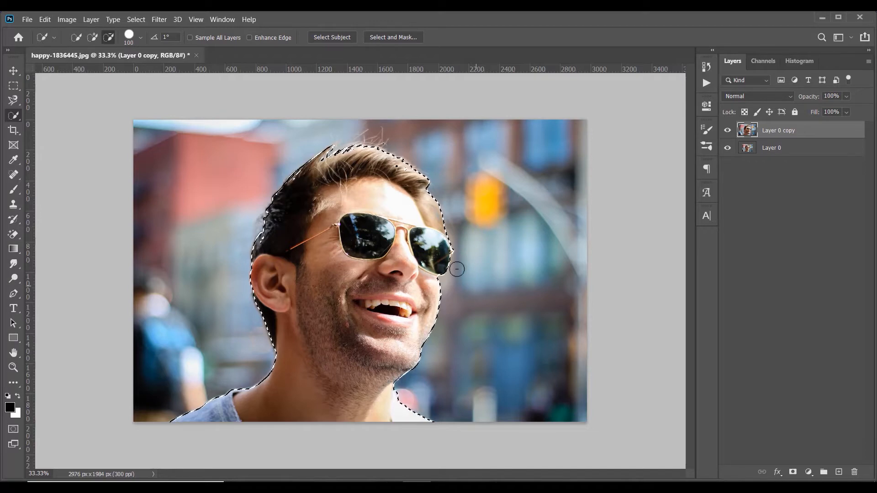
{"action": "left_click", "coordinate": [93, 37]}
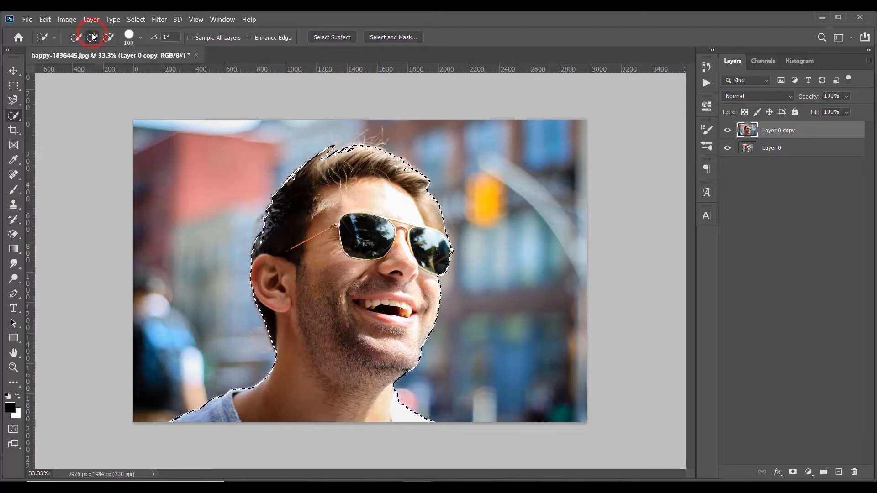
{"action": "left_click", "coordinate": [266, 238]}
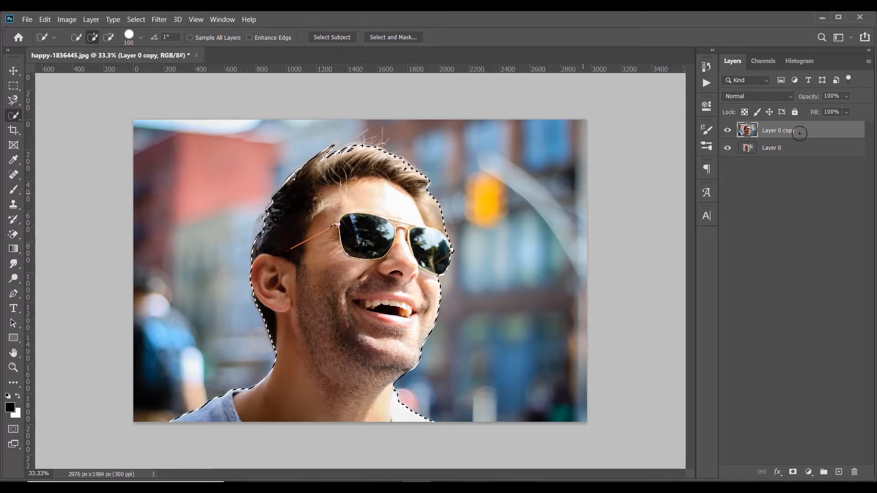
Copy the selected man to a new layer and hide Layer 0 copy and Layer 0
{"action": "key", "text": "v"}
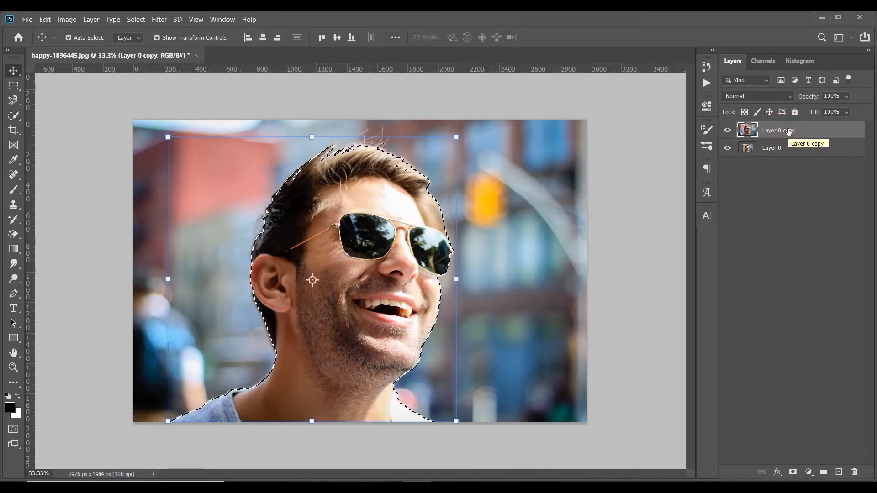
{"action": "key", "text": "ctrl"}
{"action": "key", "text": "ctrl+j"}
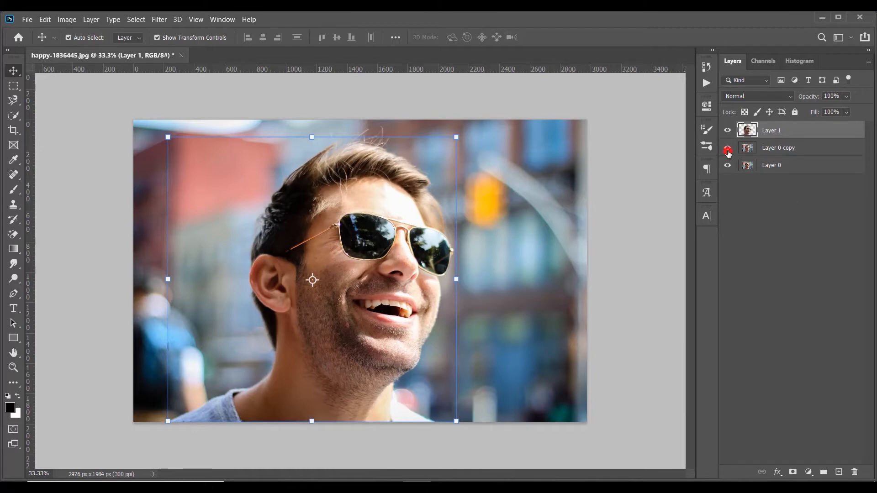
{"action": "left_click", "coordinate": [728, 168]}
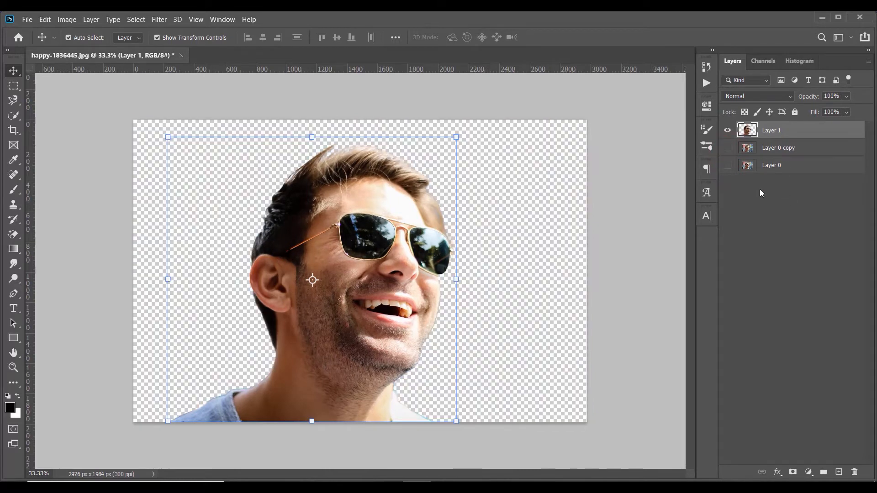
{"action": "left_click", "coordinate": [759, 190]}
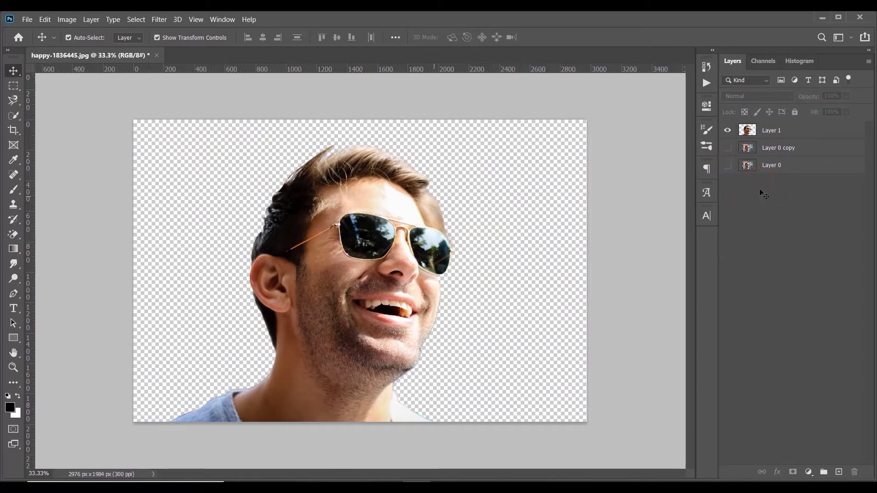
Scale the cutout on Layer 1 proportionally to 86.97% and shift it slightly left to X 1287 px along the canvas's bottom edge
{"action": "left_click", "coordinate": [370, 263]}
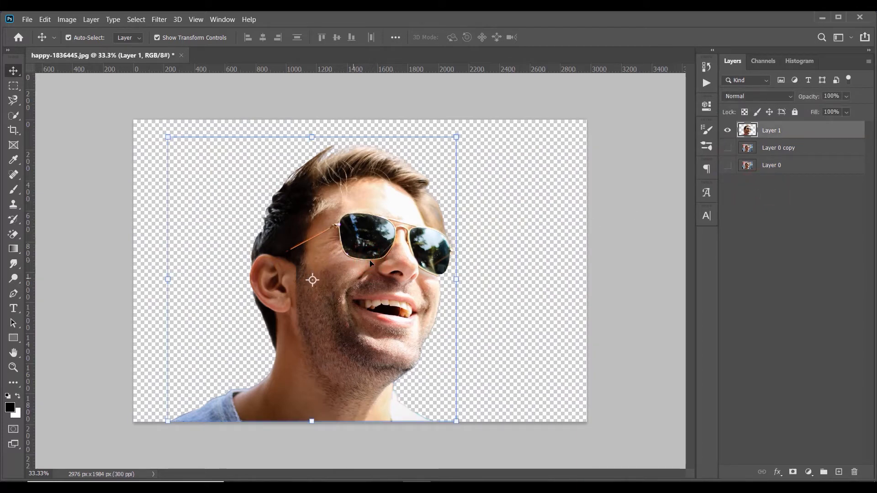
{"action": "left_click_drag", "start_coordinate": [167, 137], "coordinate": [205, 175]}
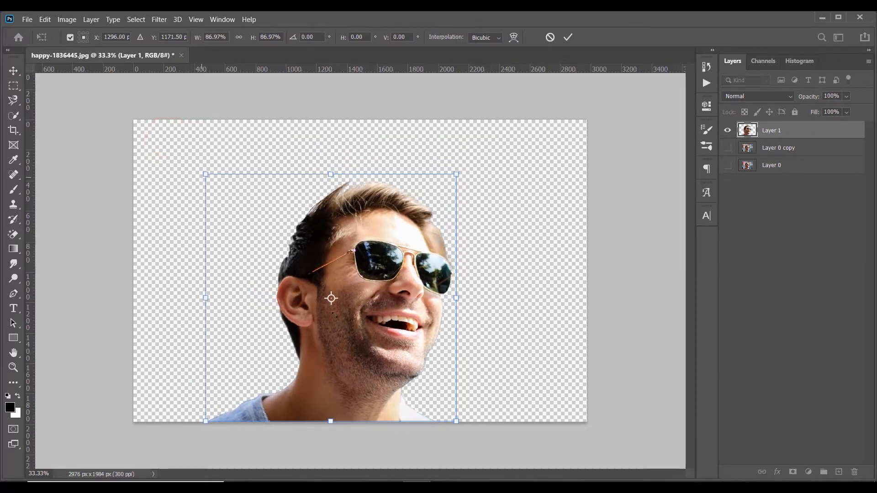
{"action": "mouse_move", "coordinate": [368, 351]}
{"action": "left_mouse_down"}
{"action": "mouse_move", "coordinate": [386, 351]}
{"action": "mouse_move", "coordinate": [367, 351]}
{"action": "left_mouse_up"}
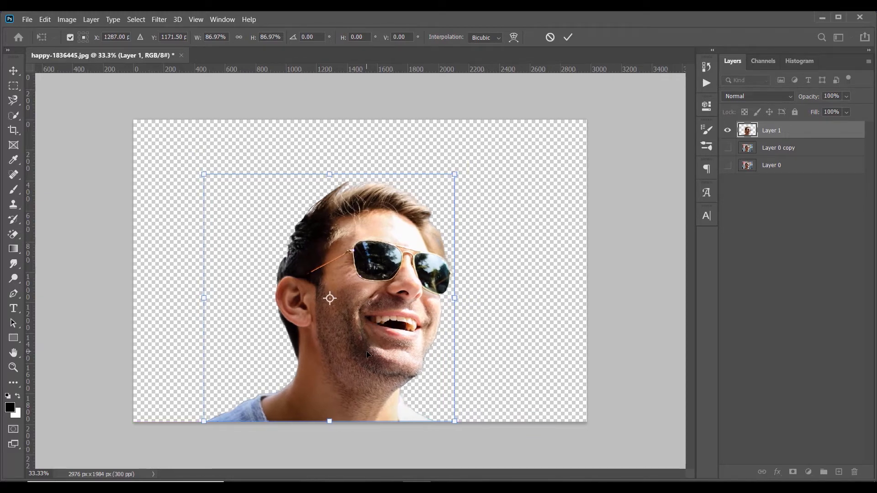
{"action": "left_click", "coordinate": [571, 35]}
{"action": "left_click", "coordinate": [779, 287]}
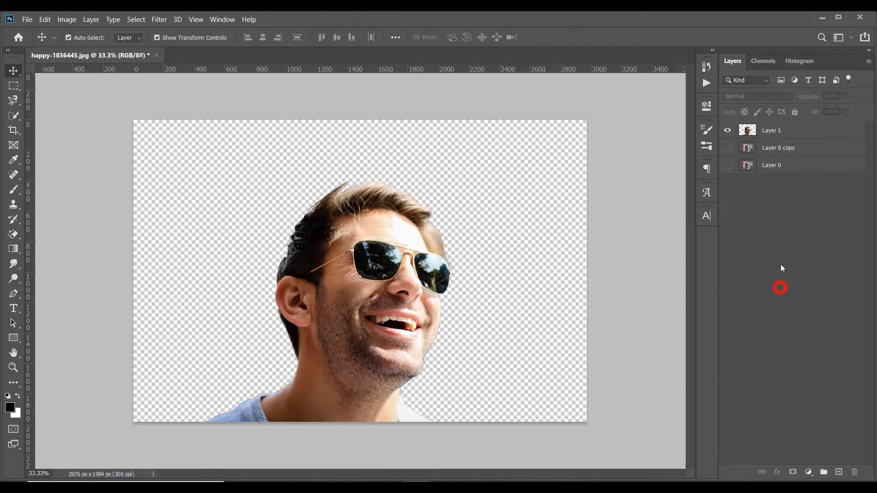
Convert Layer 1 to a smart object
{"action": "key", "text": "ctrl+0"}
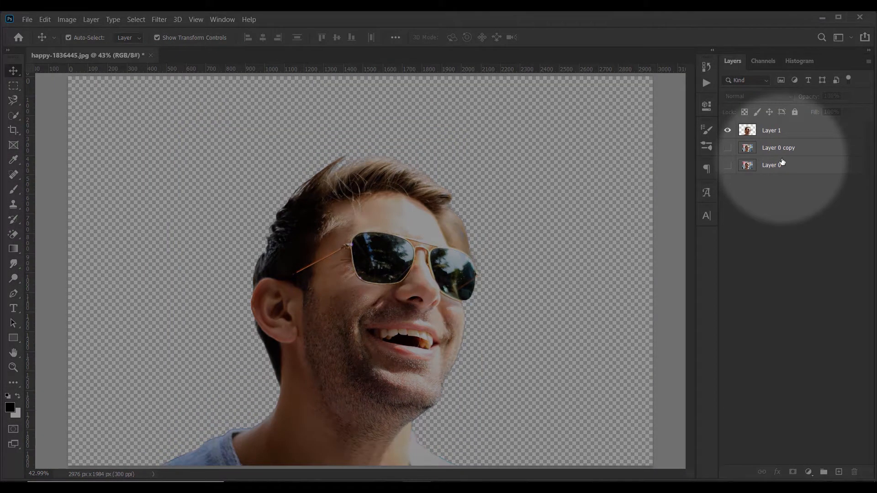
{"action": "left_click", "coordinate": [777, 132]}
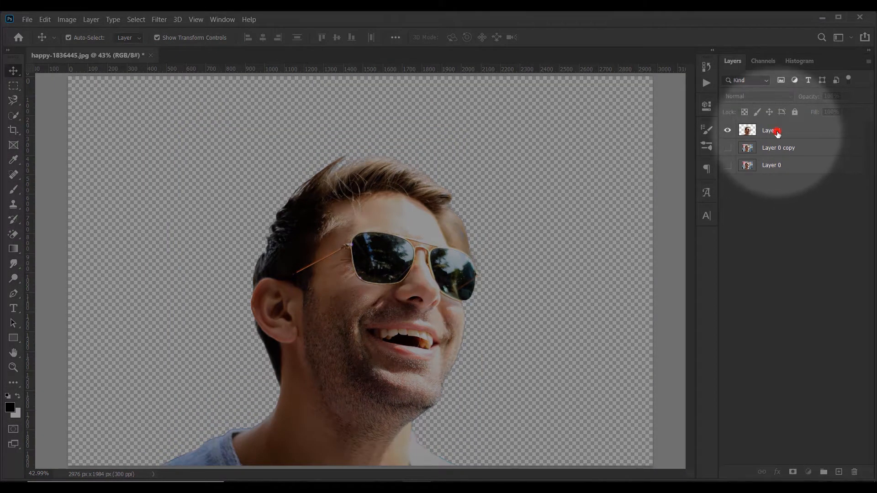
{"action": "right_click", "coordinate": [777, 132]}
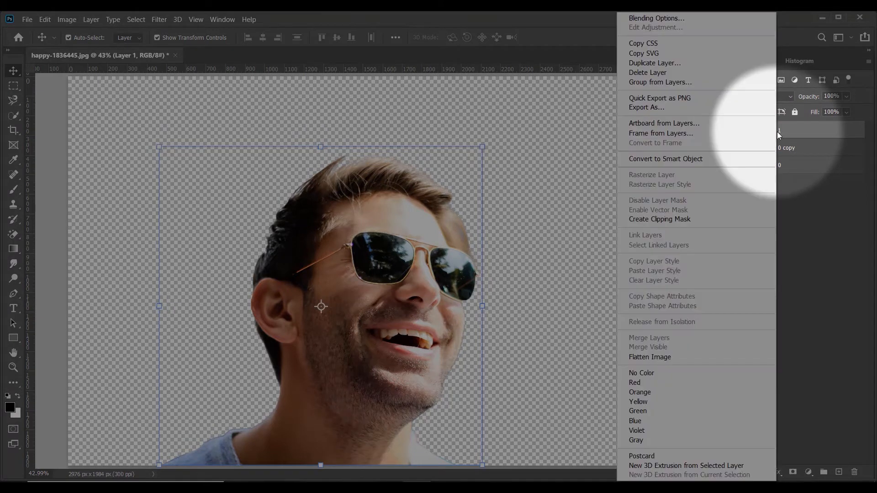
{"action": "left_click", "coordinate": [728, 160]}
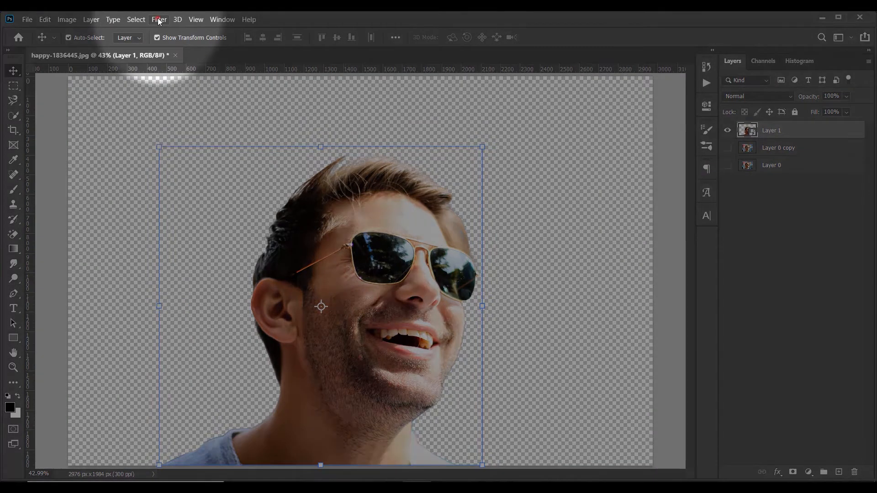
Open Layer 1 in Liquify and swell the upper and lower lips with a 150 px Bloat brush
{"action": "left_click", "coordinate": [159, 20]}
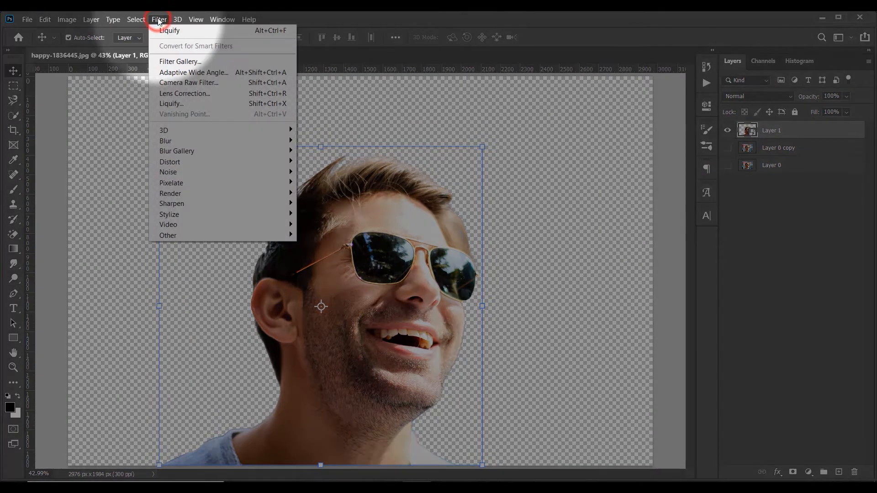
{"action": "left_click", "coordinate": [191, 105]}
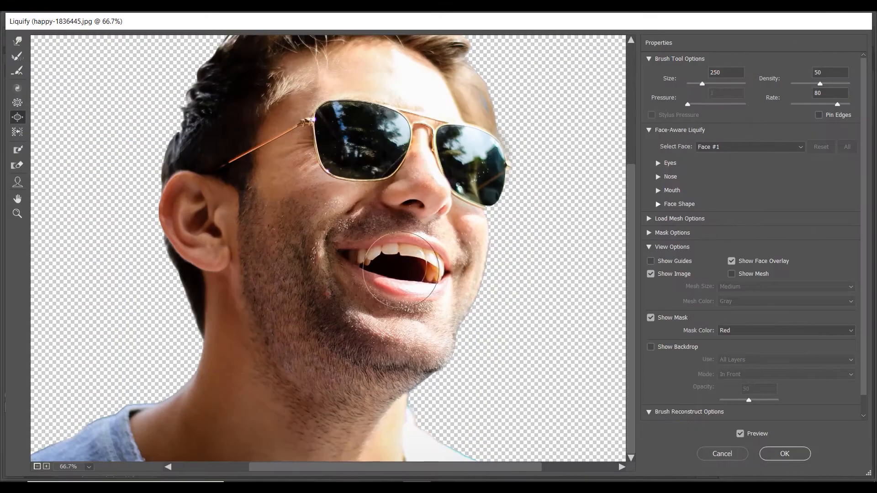
{"action": "key", "text": "bracketleft"}
{"action": "key", "text": "bracketleft"}
{"action": "mouse_move", "coordinate": [368, 277]}
{"action": "left_mouse_down"}
{"action": "mouse_move", "coordinate": [412, 284]}
{"action": "mouse_move", "coordinate": [403, 296]}
{"action": "mouse_move", "coordinate": [434, 290]}
{"action": "left_mouse_up"}
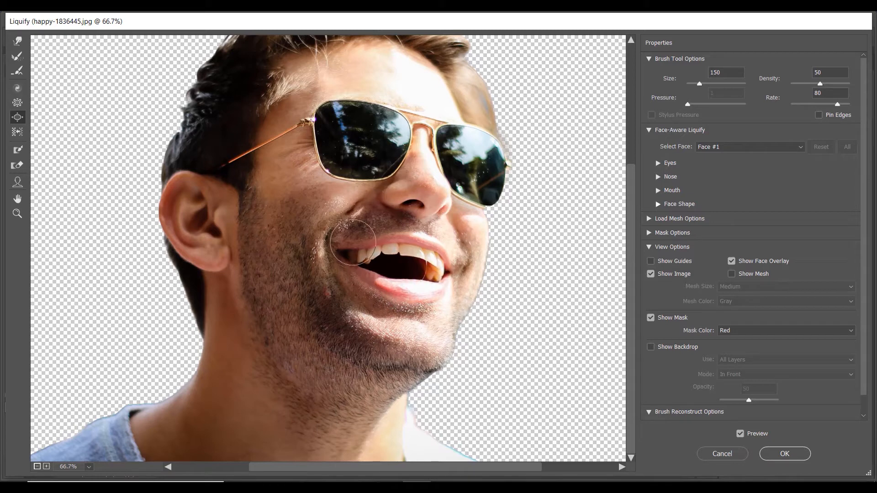
{"action": "mouse_move", "coordinate": [352, 242]}
{"action": "left_mouse_down"}
{"action": "mouse_move", "coordinate": [352, 235]}
{"action": "mouse_move", "coordinate": [399, 234]}
{"action": "mouse_move", "coordinate": [452, 272]}
{"action": "mouse_move", "coordinate": [439, 253]}
{"action": "left_mouse_up"}
{"action": "key", "text": "bracketleft"}
{"action": "key", "text": "bracketleft"}
{"action": "key", "text": "bracketleft"}
{"action": "key", "text": "bracketright"}
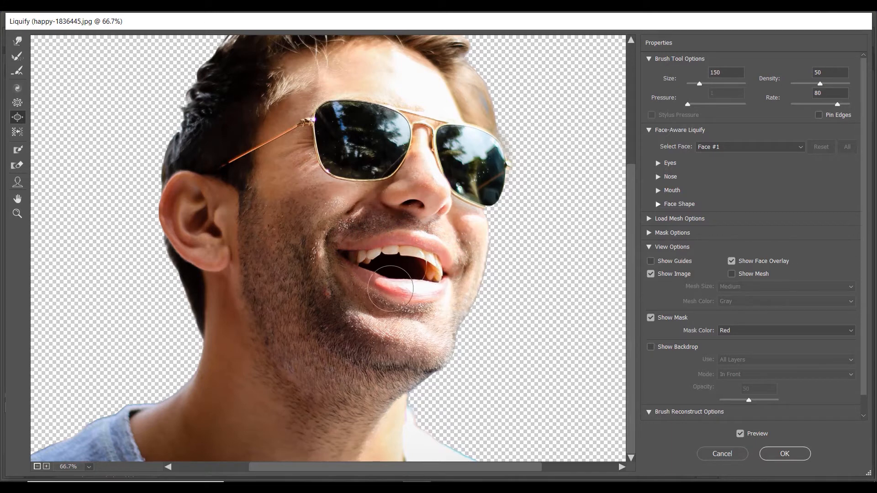
{"action": "left_click_drag", "start_coordinate": [377, 284], "coordinate": [416, 289]}
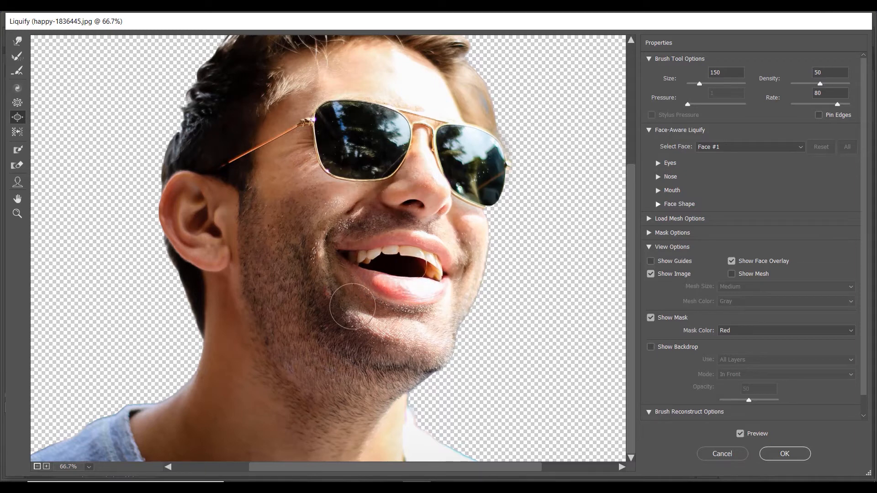
Enlarge the tip of the nose with a 300 px Bloat brush
{"action": "key", "text": "bracketright"}
{"action": "key", "text": "bracketright"}
{"action": "key", "text": "bracketright"}
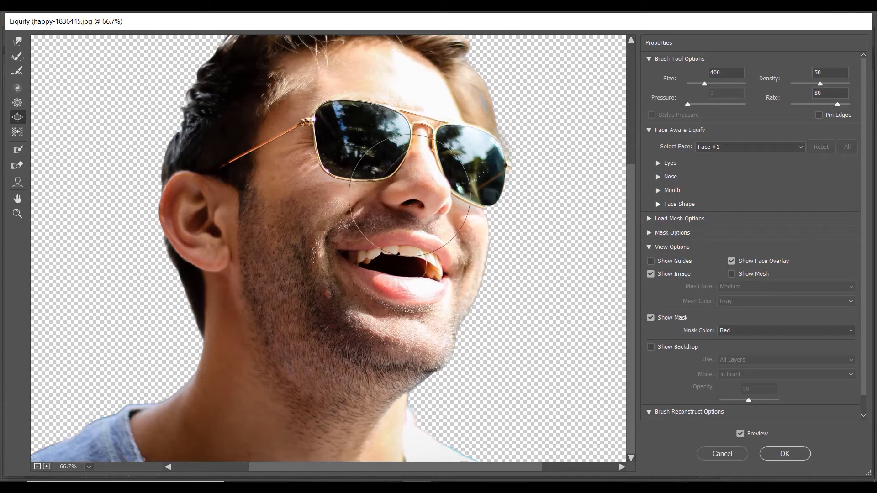
{"action": "key", "text": "bracketleft"}
{"action": "left_click_drag", "start_coordinate": [416, 186], "coordinate": [417, 186]}
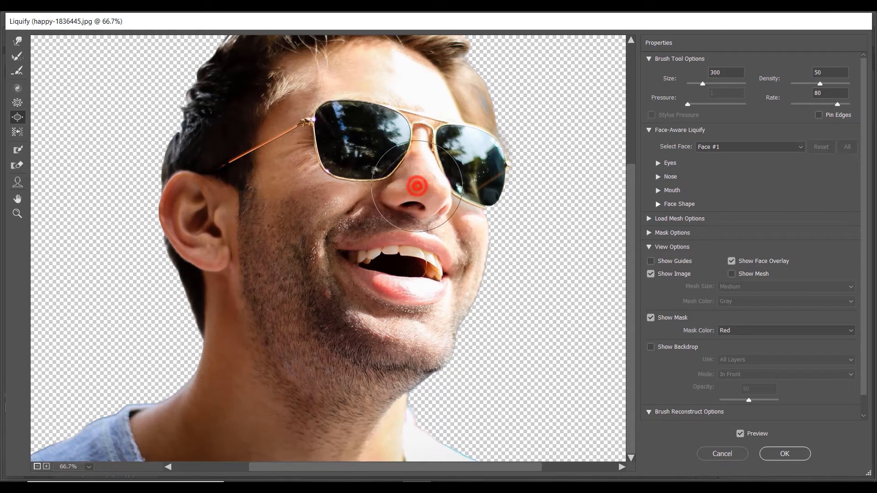
{"action": "left_click", "coordinate": [426, 186]}
{"action": "left_click", "coordinate": [426, 186]}
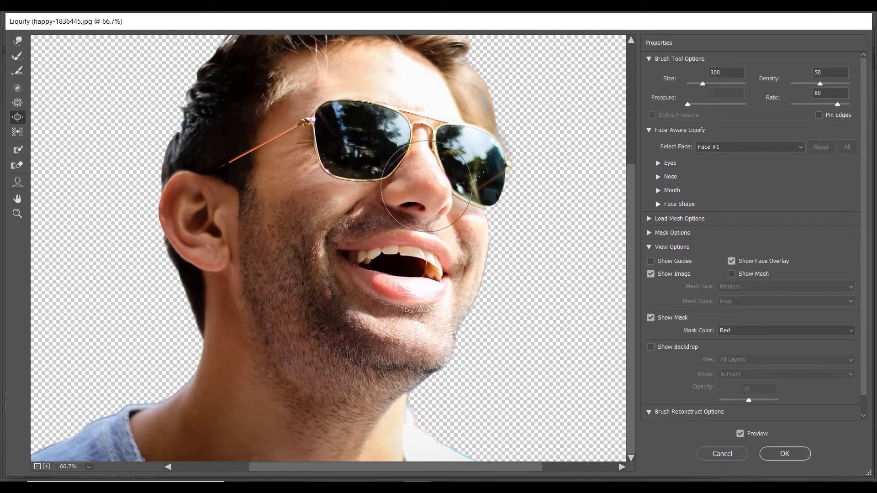
Bloat both sunglass lenses, using a 400 px brush on the larger lens and 250 px for the smaller lens and extra bulging
{"action": "key", "text": "ctrl+minus"}
{"action": "key", "text": "bracketright"}
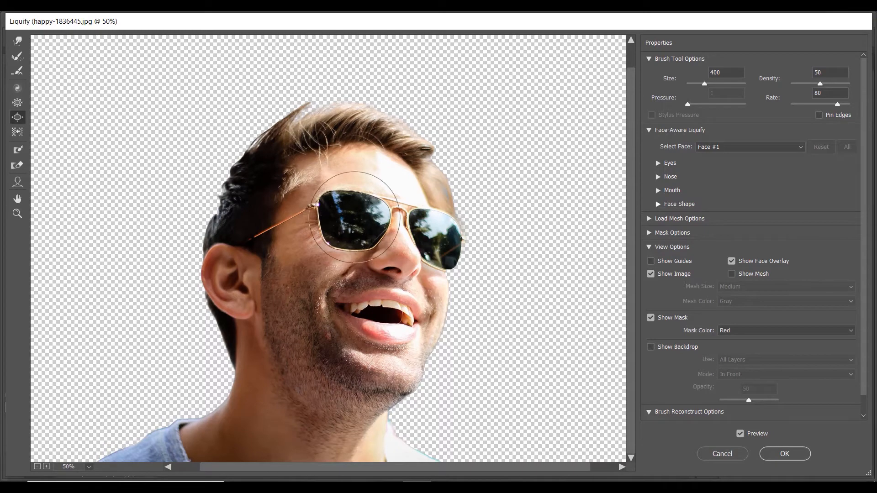
{"action": "left_click_drag", "start_coordinate": [350, 214], "coordinate": [348, 215]}
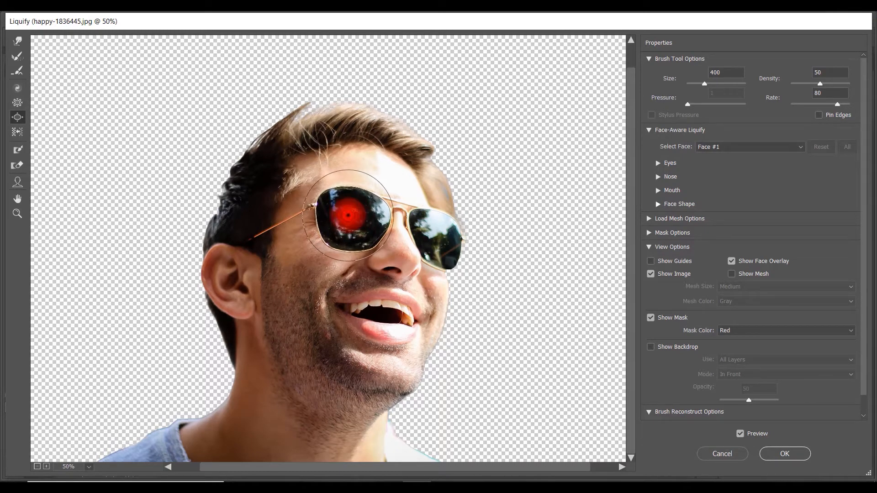
{"action": "left_click", "coordinate": [438, 240]}
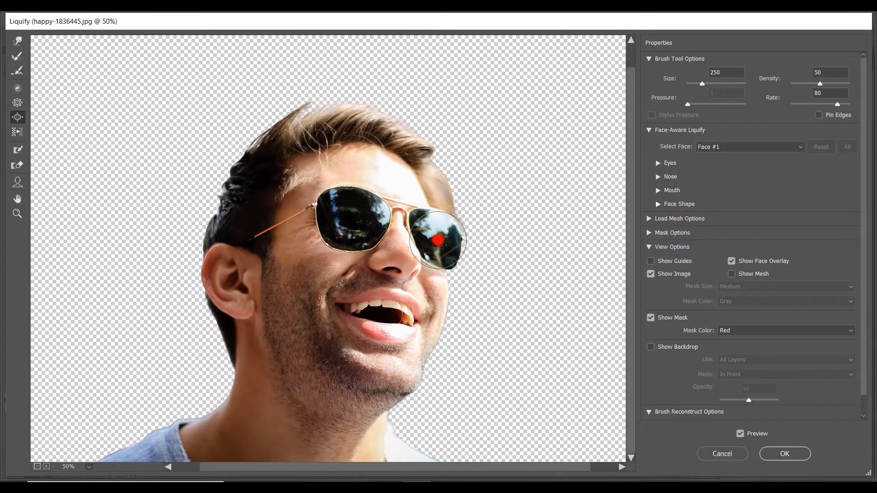
{"action": "left_click", "coordinate": [439, 241]}
{"action": "left_click", "coordinate": [440, 240]}
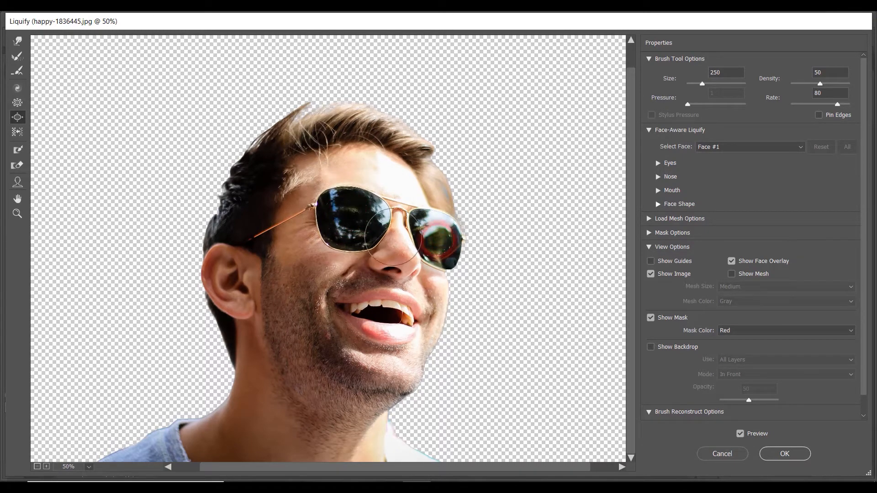
{"action": "left_click_drag", "start_coordinate": [352, 220], "coordinate": [352, 219]}
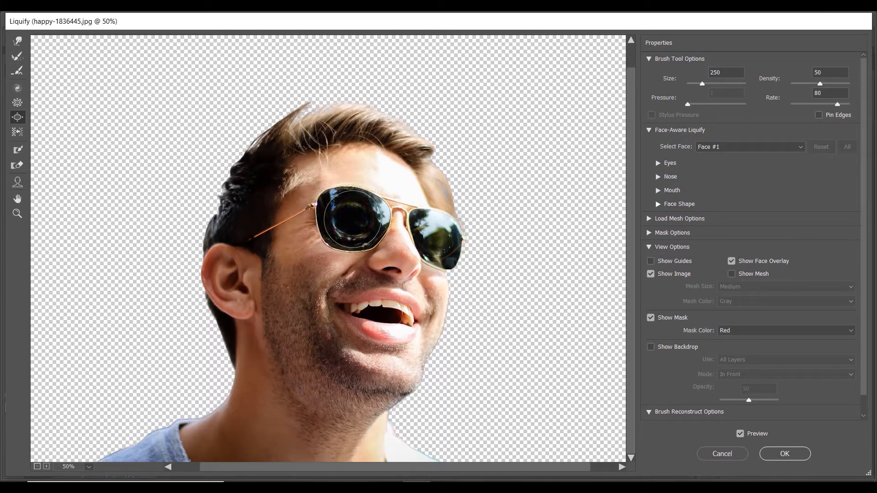
Pinch both corners of the mouth with a 250 px Pucker brush to stretch the smile outward
{"action": "left_click", "coordinate": [18, 103]}
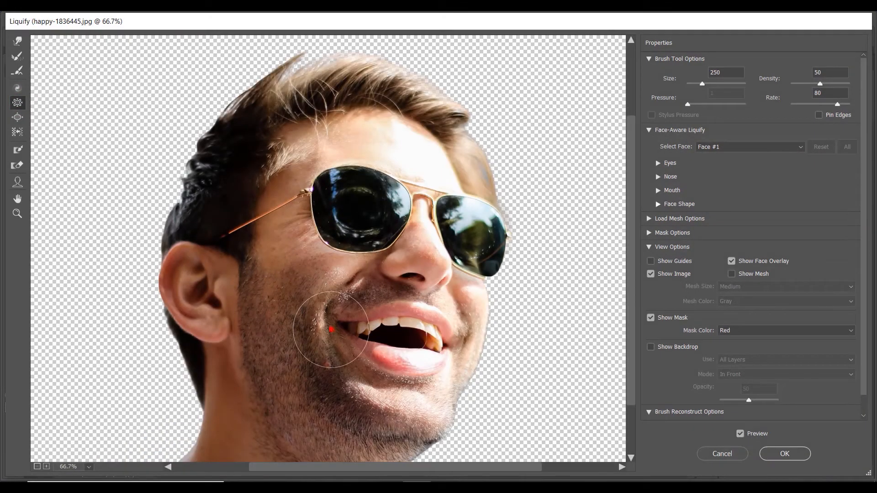
{"action": "mouse_move", "coordinate": [331, 329]}
{"action": "left_mouse_down"}
{"action": "mouse_move", "coordinate": [337, 346]}
{"action": "mouse_move", "coordinate": [333, 327]}
{"action": "left_mouse_up"}
{"action": "left_click_drag", "start_coordinate": [453, 354], "coordinate": [461, 336]}
{"action": "left_click_drag", "start_coordinate": [310, 336], "coordinate": [347, 329]}
{"action": "left_click_drag", "start_coordinate": [456, 337], "coordinate": [455, 340]}
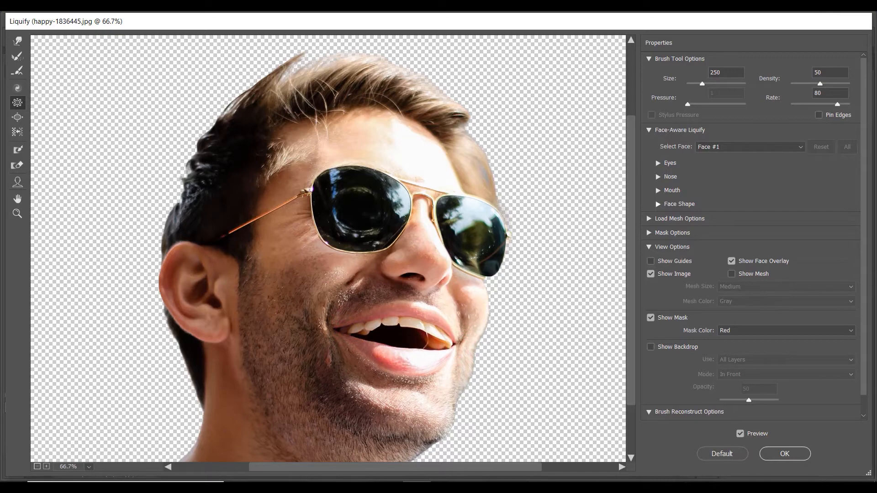
Slim the neck and shrink the shoulders with Forward Warp, using a 500 px brush behind the neck and 400 px under the chin
{"action": "key", "text": "ctrl+minus"}
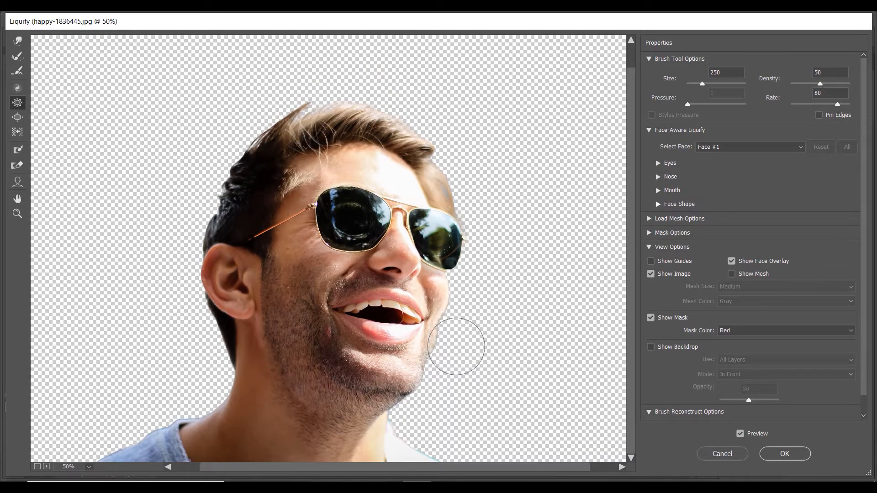
{"action": "key", "text": "ctrl+minus"}
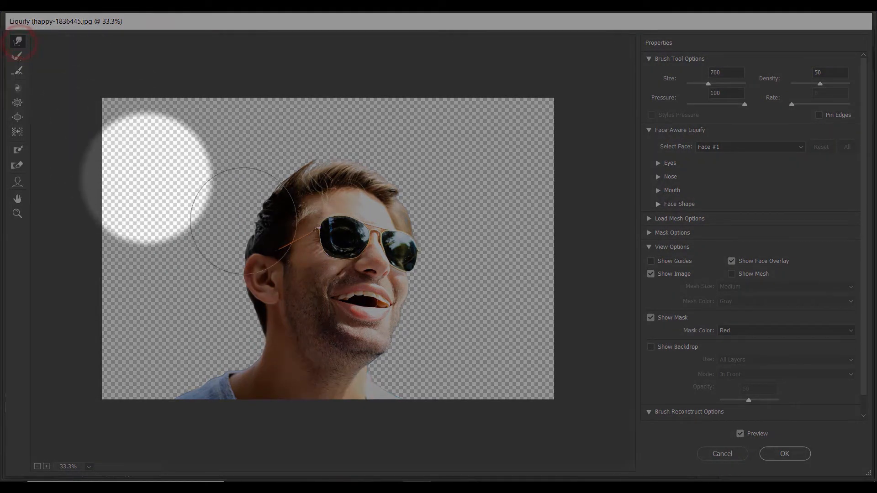
{"action": "key", "text": "bracketleft"}
{"action": "key", "text": "bracketleft"}
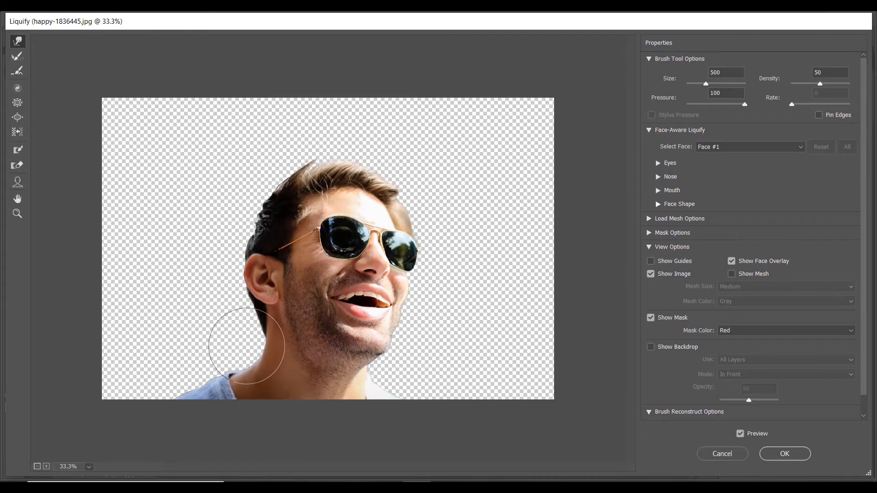
{"action": "mouse_move", "coordinate": [246, 344]}
{"action": "left_mouse_down"}
{"action": "mouse_move", "coordinate": [286, 365]}
{"action": "mouse_move", "coordinate": [277, 366]}
{"action": "left_mouse_up"}
{"action": "mouse_move", "coordinate": [220, 370]}
{"action": "left_mouse_down"}
{"action": "mouse_move", "coordinate": [234, 384]}
{"action": "mouse_move", "coordinate": [189, 393]}
{"action": "left_mouse_up"}
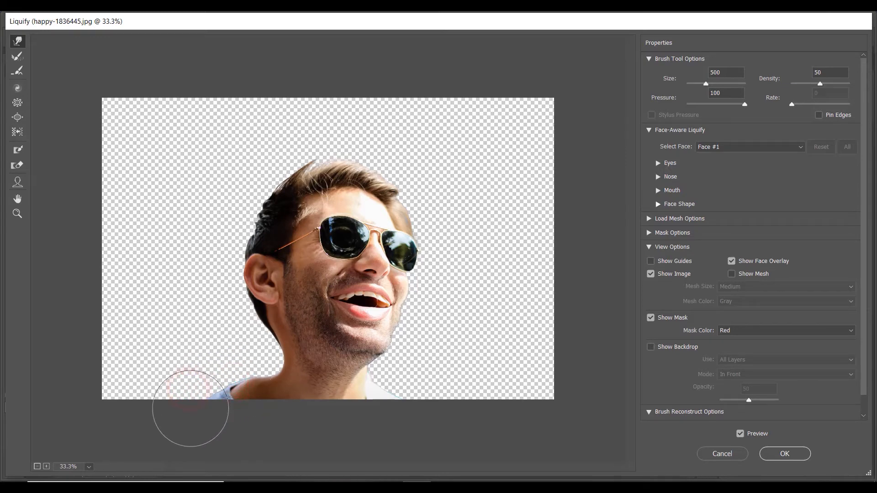
{"action": "key", "text": "bracketleft"}
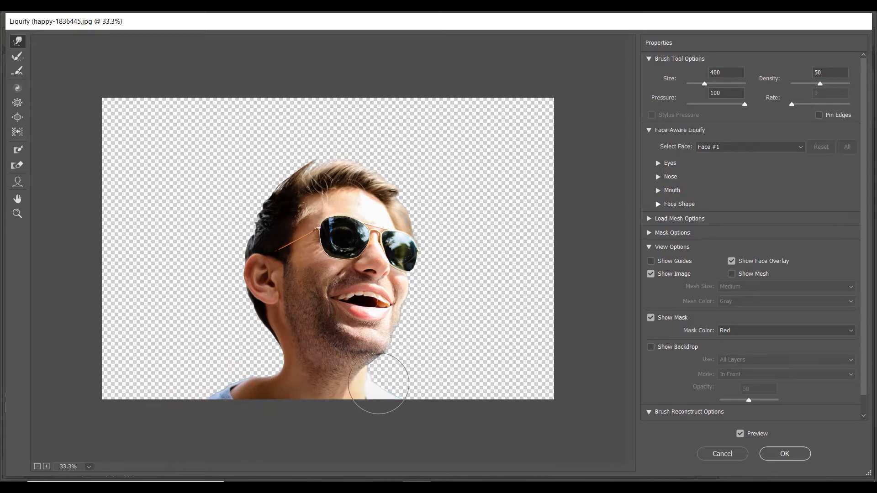
{"action": "left_click", "coordinate": [375, 383]}
{"action": "left_click_drag", "start_coordinate": [379, 382], "coordinate": [363, 385]}
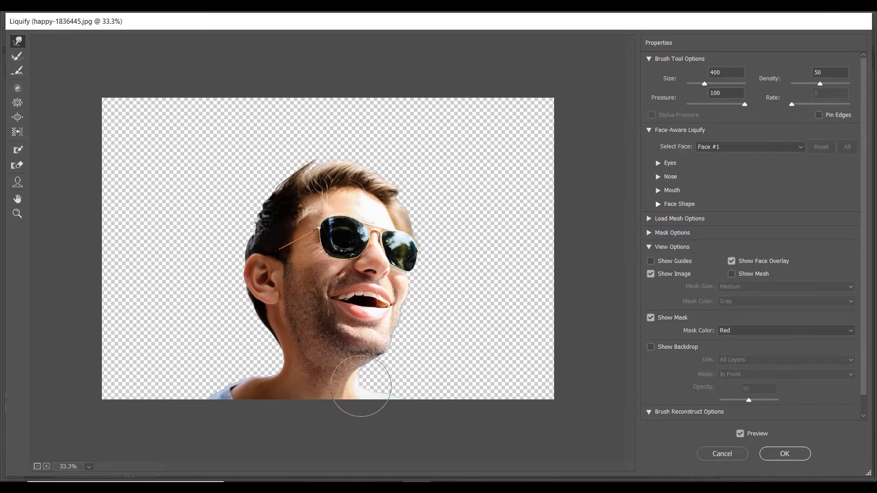
{"action": "left_click", "coordinate": [394, 388]}
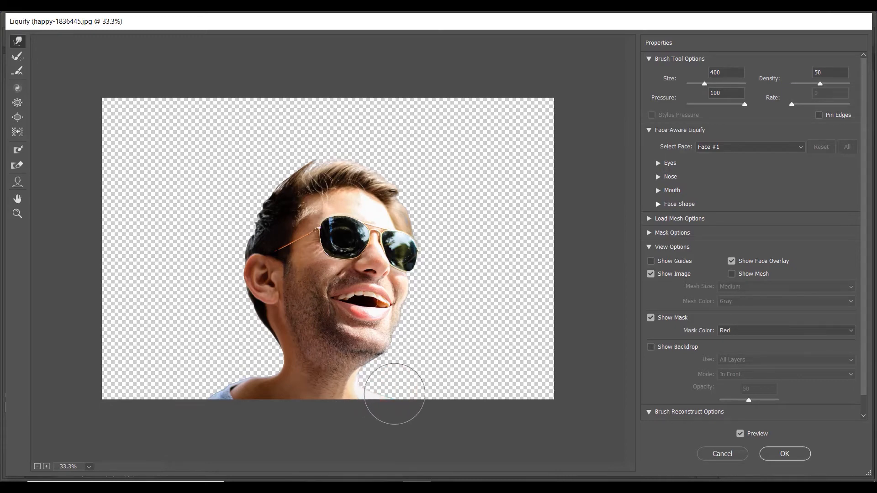
Push the cheek beside the ear inward with a 500 px brush and pull the chin downward with a 400 px brush
{"action": "key", "text": "bracketright"}
{"action": "left_click", "coordinate": [289, 294]}
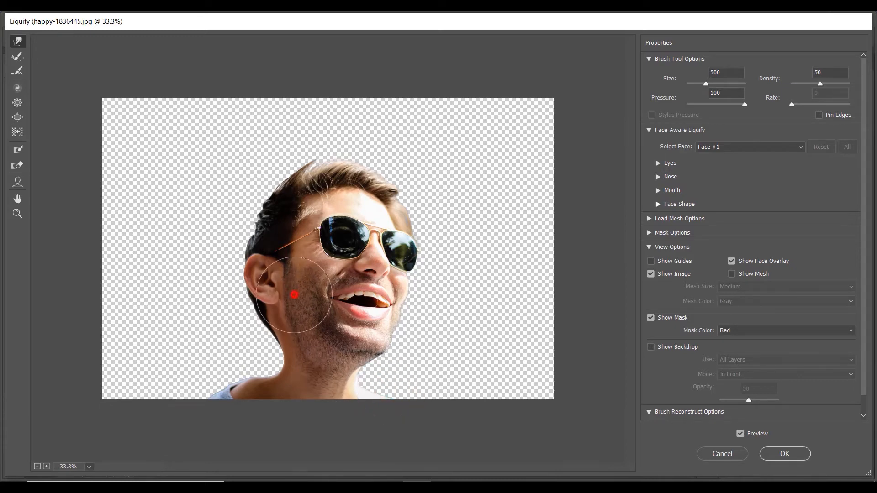
{"action": "key", "text": "bracketleft"}
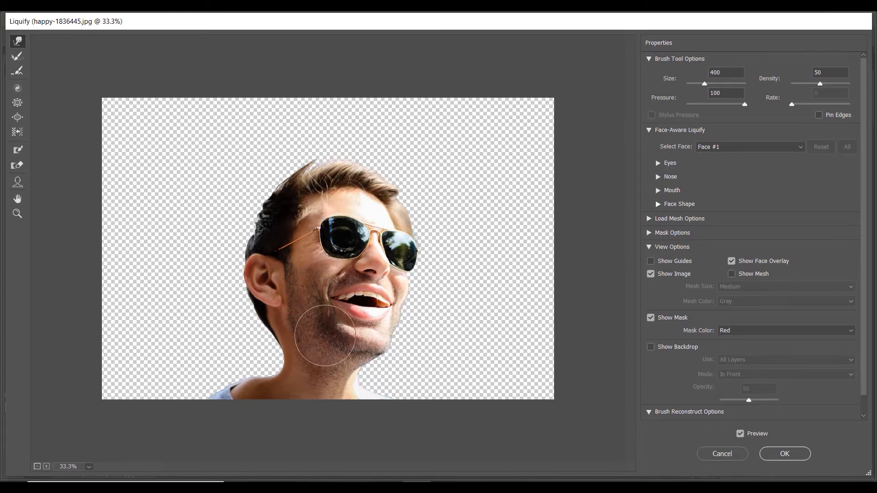
{"action": "left_click", "coordinate": [332, 346]}
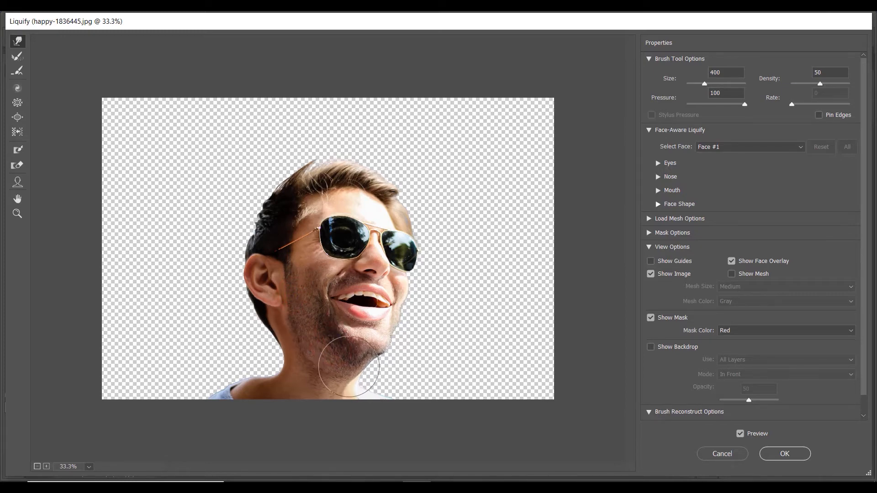
{"action": "left_click_drag", "start_coordinate": [387, 346], "coordinate": [380, 358]}
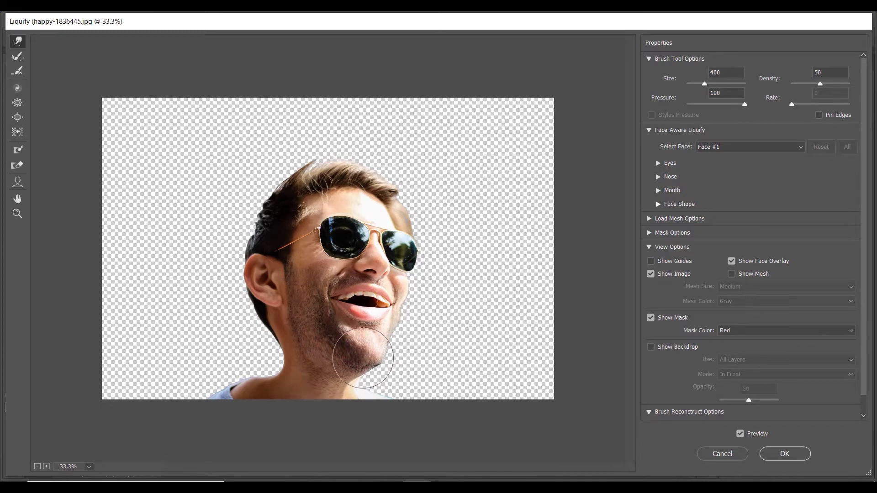
Reshape the head outline with a 700 px Forward Warp brush, nudging the ear, hair, forehead side and far cheek inward
{"action": "key", "text": "bracketright"}
{"action": "key", "text": "bracketright"}
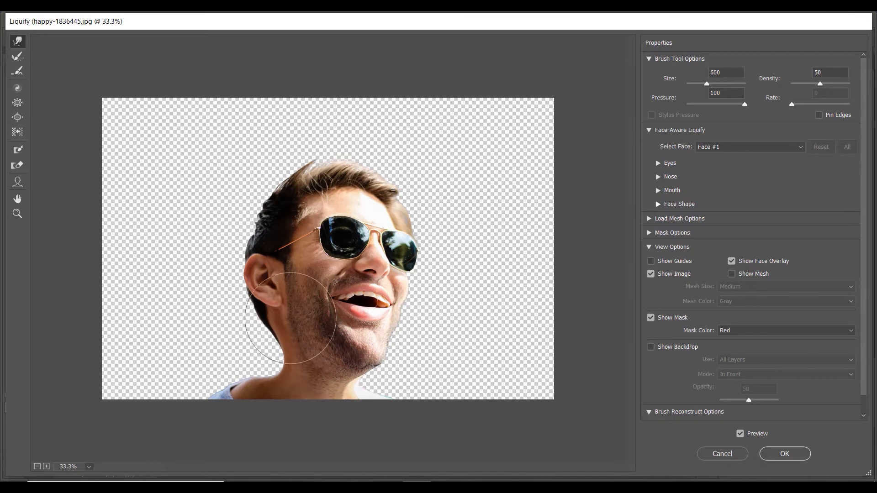
{"action": "key", "text": "bracketright"}
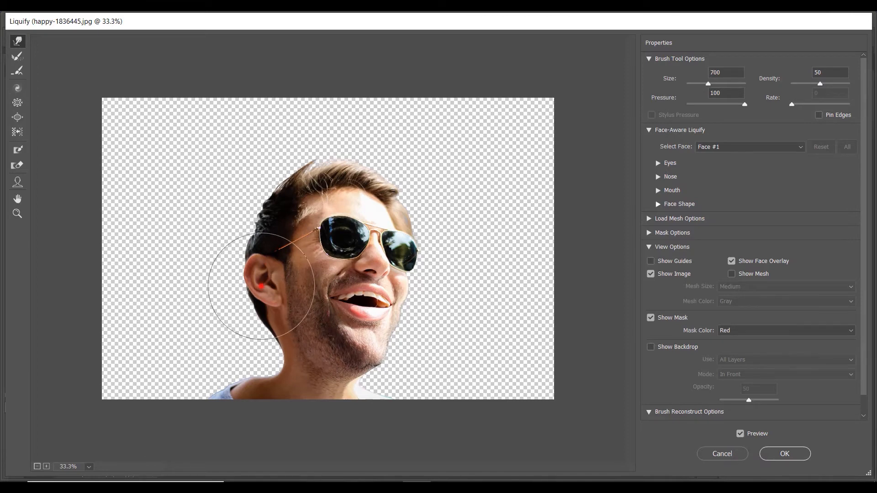
{"action": "left_click_drag", "start_coordinate": [261, 286], "coordinate": [269, 291]}
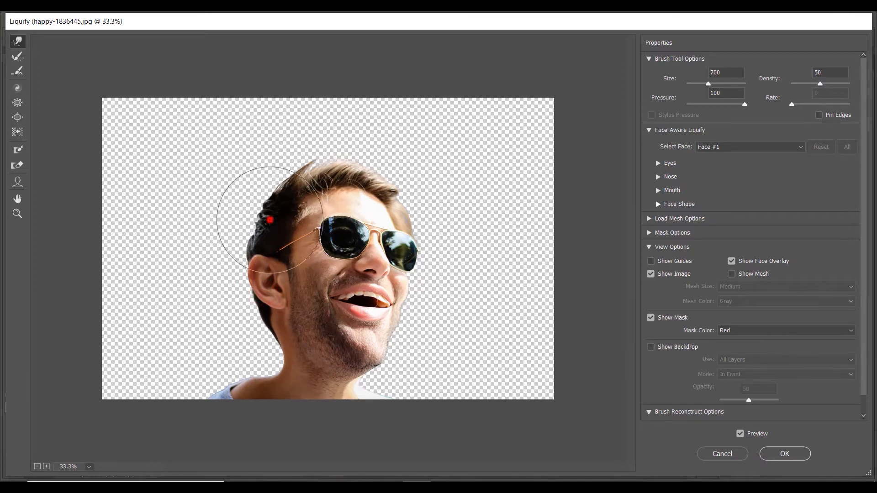
{"action": "left_click_drag", "start_coordinate": [261, 239], "coordinate": [270, 221]}
{"action": "left_click_drag", "start_coordinate": [309, 187], "coordinate": [343, 184]}
{"action": "left_click_drag", "start_coordinate": [393, 200], "coordinate": [391, 200]}
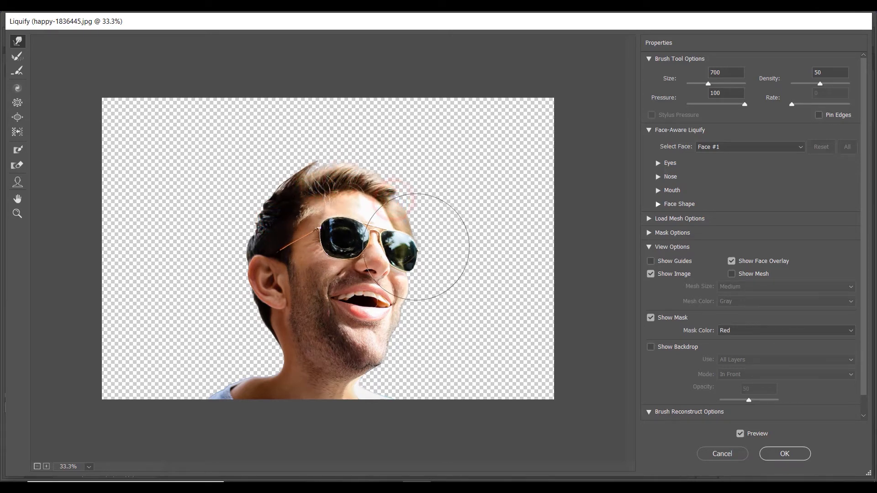
{"action": "left_click_drag", "start_coordinate": [417, 247], "coordinate": [414, 247]}
{"action": "left_click_drag", "start_coordinate": [398, 287], "coordinate": [395, 287]}
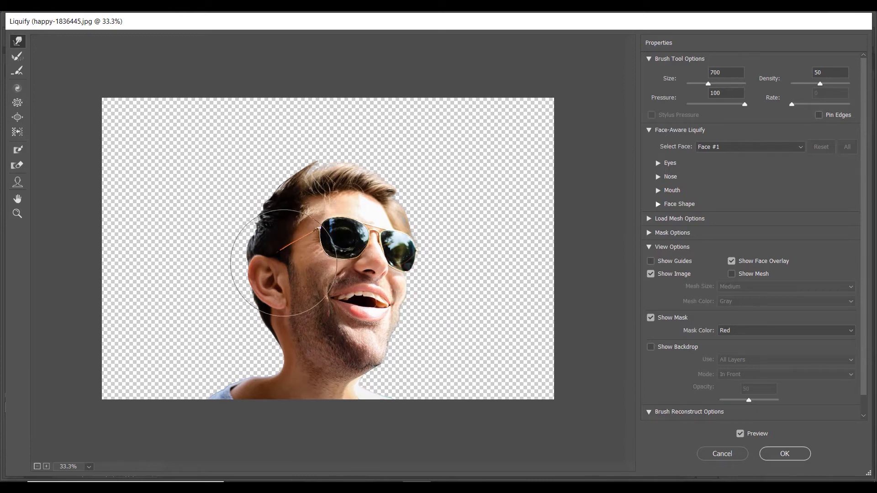
Push the ear, back hair and shoulder further inward with an 800 px Forward Warp brush, and turn off the preview to compare with the original
{"action": "key", "text": "bracketright"}
{"action": "left_click_drag", "start_coordinate": [274, 263], "coordinate": [282, 264]}
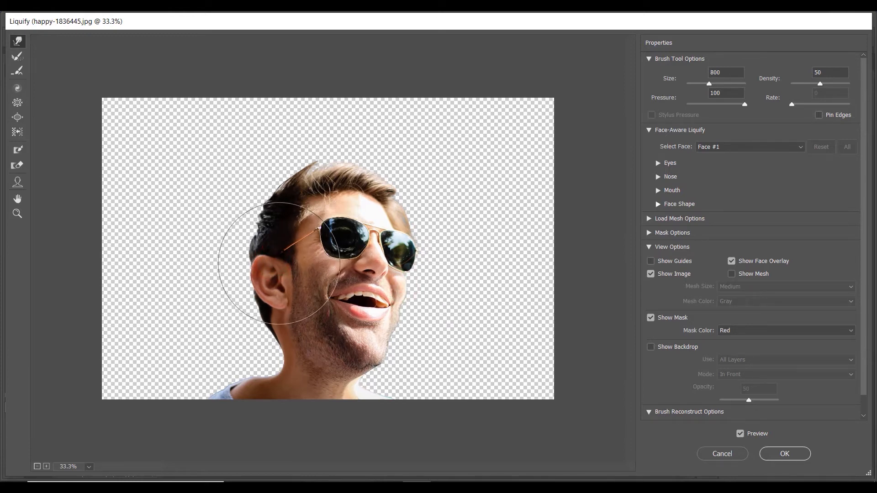
{"action": "left_click_drag", "start_coordinate": [285, 196], "coordinate": [291, 198]}
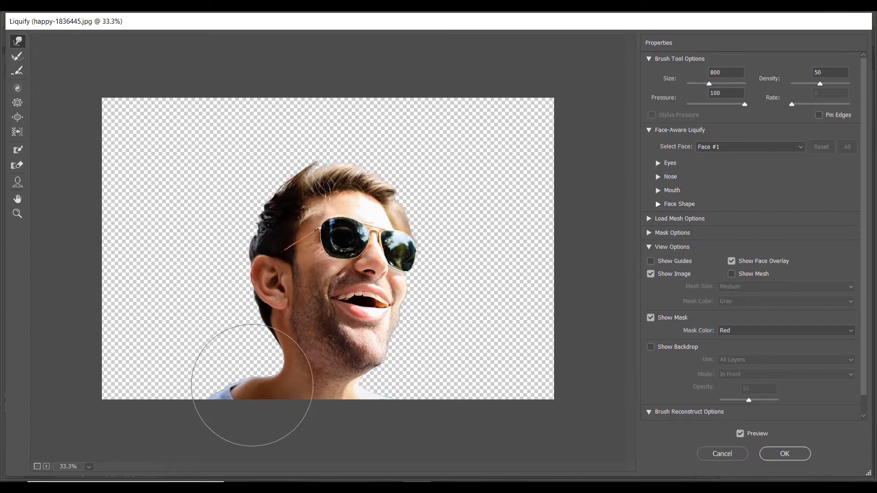
{"action": "key", "text": "p"}
{"action": "left_click_drag", "start_coordinate": [222, 412], "coordinate": [226, 414]}
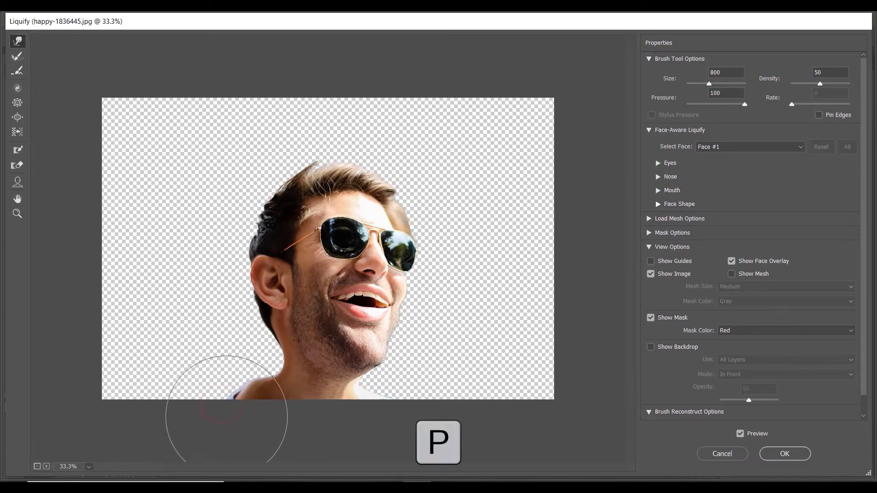
{"action": "key", "text": "p"}
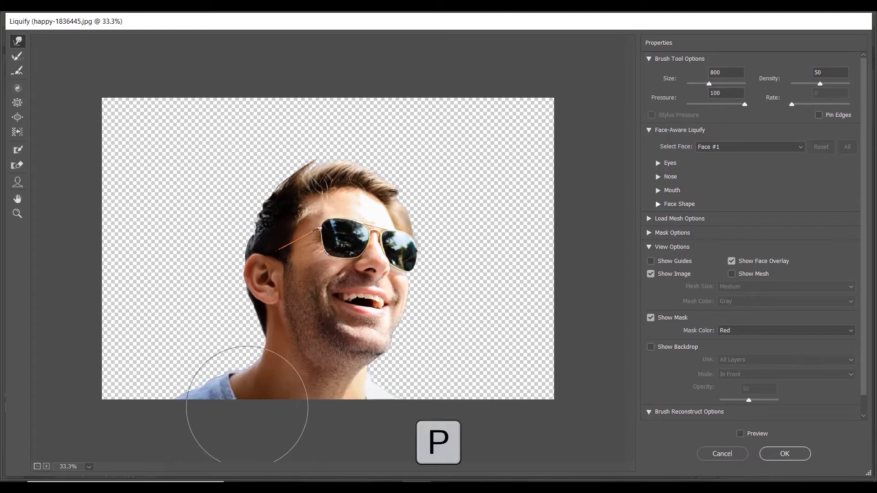
Compare the liquified face with the original by switching the preview off and on several times
{"action": "key", "text": "p"}
{"action": "key", "text": "p"}
{"action": "key", "text": "p"}
{"action": "key", "text": "p"}
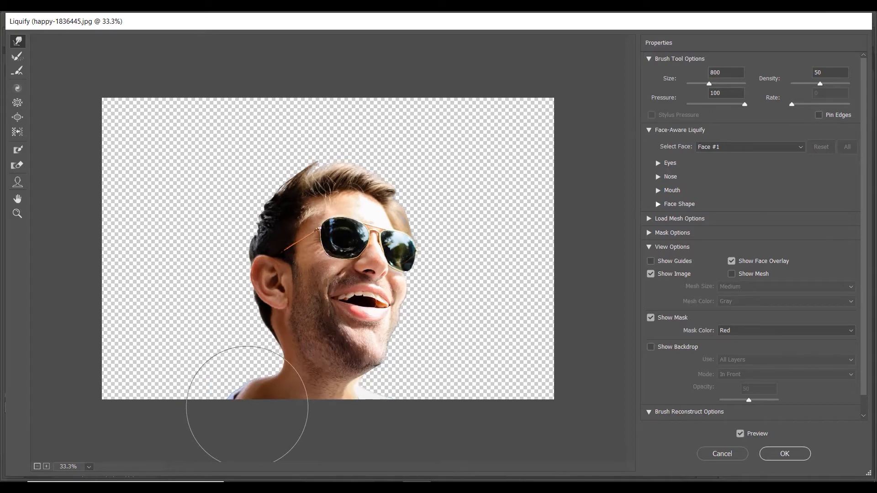
{"action": "key", "text": "p"}
Push the shoulder beside the neck slightly downward with a 400 px Forward Warp brush and compare against the original
{"action": "key", "text": "bracketleft"}
{"action": "key", "text": "bracketleft"}
{"action": "key", "text": "bracketleft"}
{"action": "key", "text": "bracketleft"}
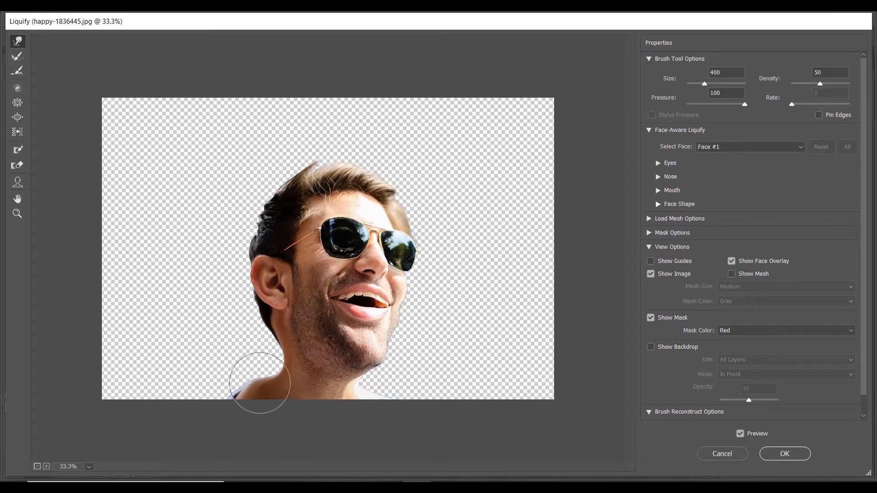
{"action": "left_click_drag", "start_coordinate": [260, 383], "coordinate": [262, 390]}
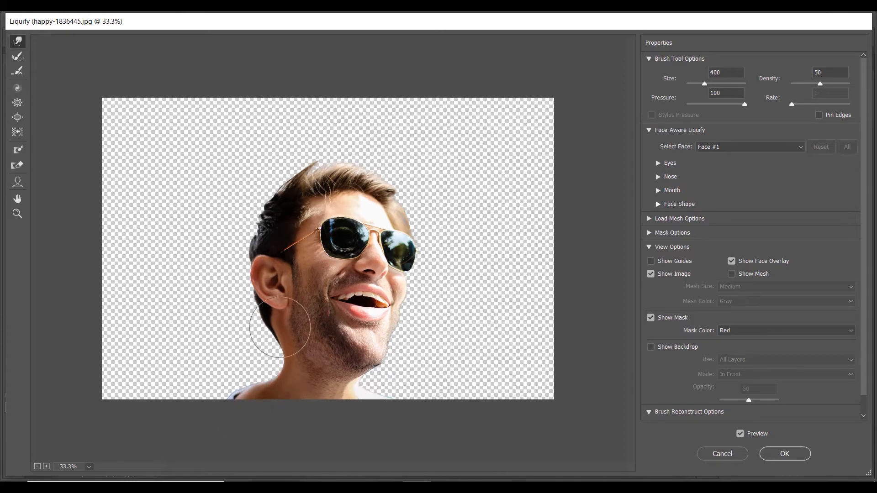
{"action": "key", "text": "p"}
{"action": "key", "text": "p"}
Refine the far cheek and jaw edge beside the mouth with small nudges of a 200 px Forward Warp brush
{"action": "key", "text": "bracketleft"}
{"action": "key", "text": "bracketleft"}
{"action": "key", "text": "bracketleft"}
{"action": "left_click", "coordinate": [397, 292]}
{"action": "left_click", "coordinate": [397, 292]}
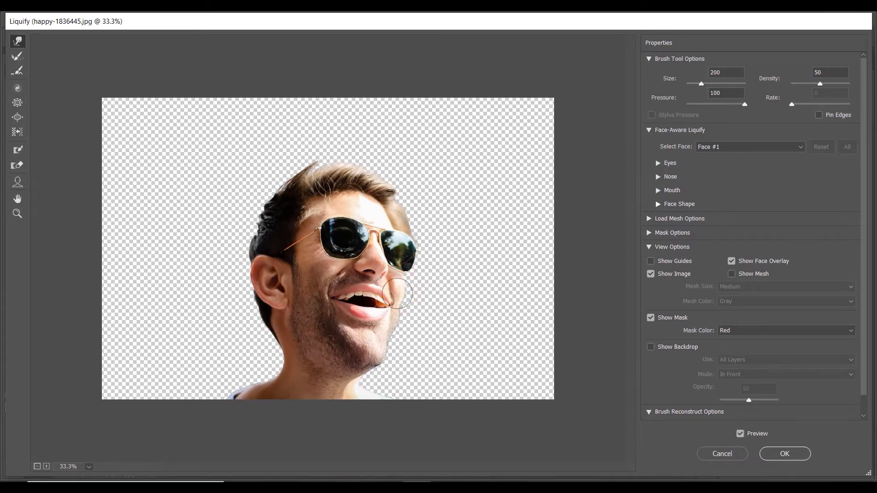
{"action": "left_click", "coordinate": [392, 291]}
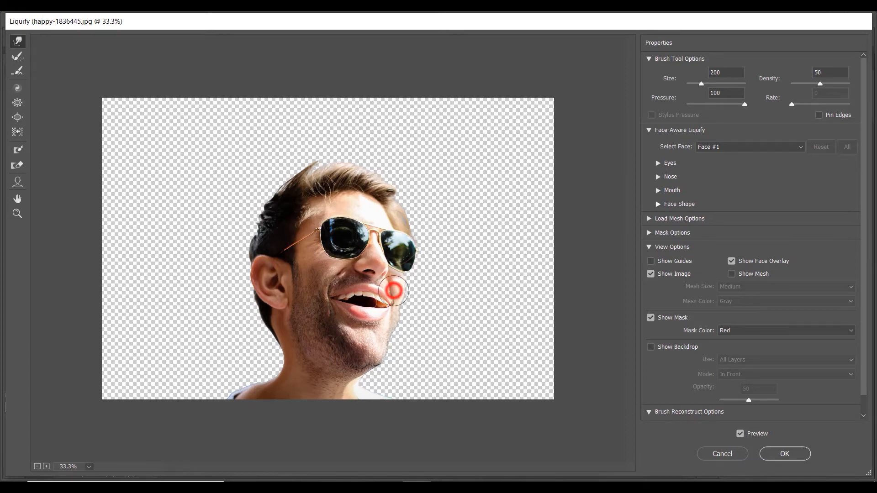
{"action": "left_click", "coordinate": [395, 317]}
{"action": "left_click", "coordinate": [389, 331]}
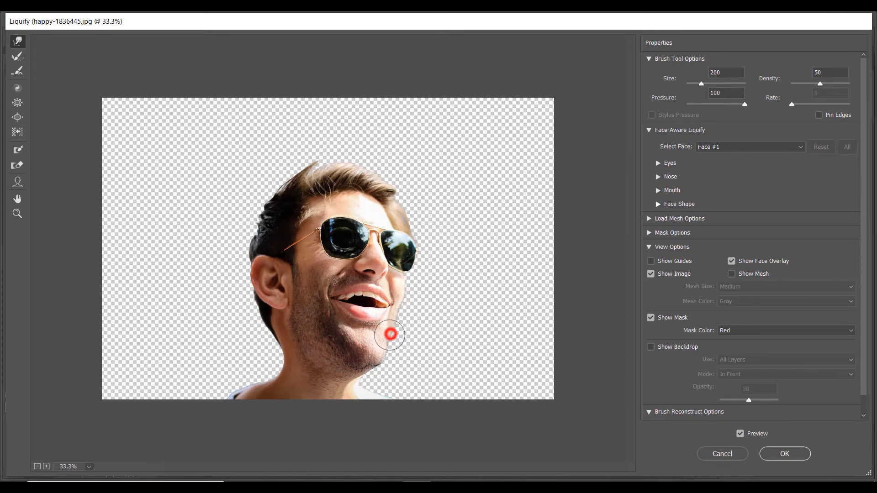
{"action": "left_click", "coordinate": [390, 324]}
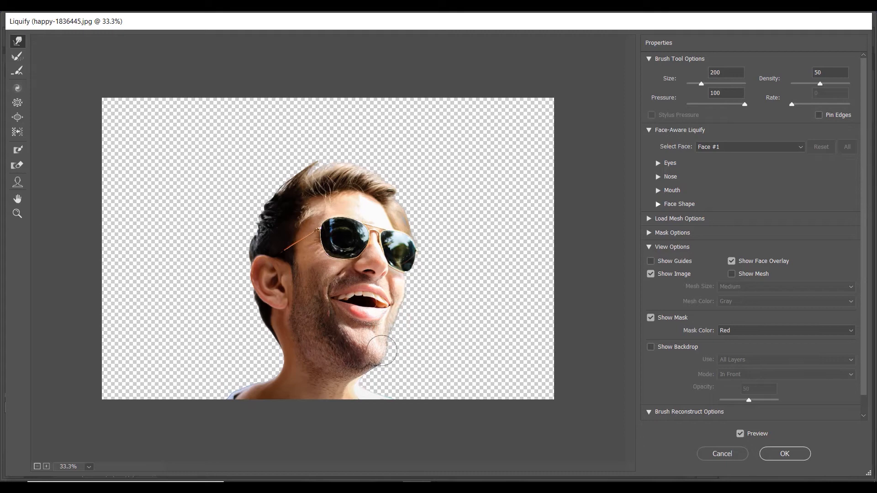
{"action": "left_click", "coordinate": [379, 354]}
{"action": "left_click", "coordinate": [378, 349]}
Reshape the chin with a 250 px Forward Warp brush, nudging its far side and pulling it downward
{"action": "key", "text": "bracketleft"}
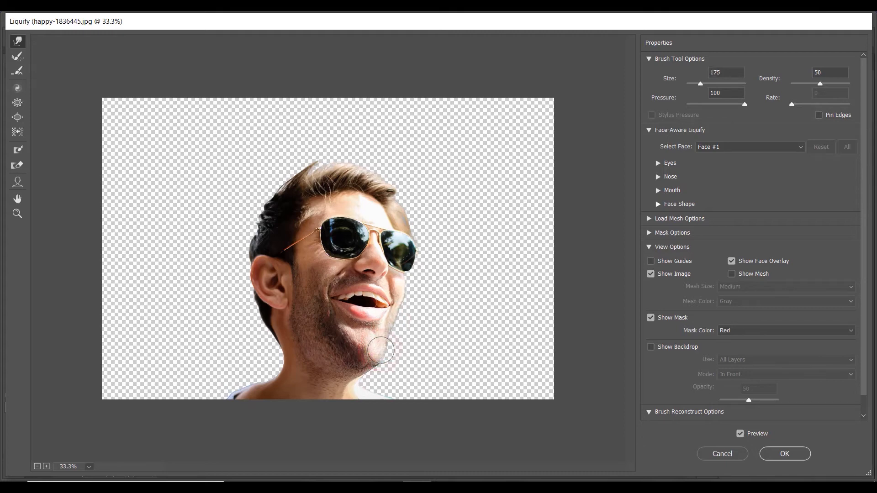
{"action": "key", "text": "bracketright"}
{"action": "key", "text": "bracketright"}
{"action": "key", "text": "bracketright"}
{"action": "key", "text": "bracketright"}
{"action": "left_click", "coordinate": [385, 349]}
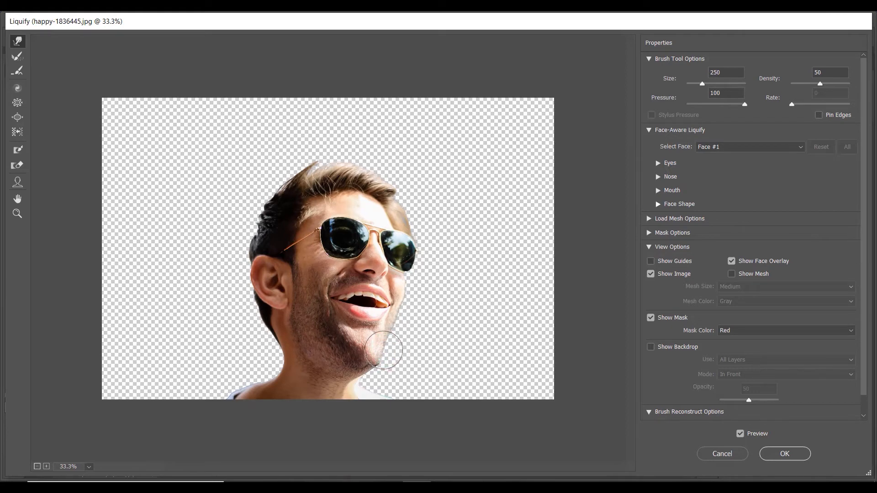
{"action": "mouse_move", "coordinate": [353, 351]}
{"action": "left_mouse_down"}
{"action": "mouse_move", "coordinate": [342, 344]}
{"action": "mouse_move", "coordinate": [364, 368]}
{"action": "left_mouse_up"}
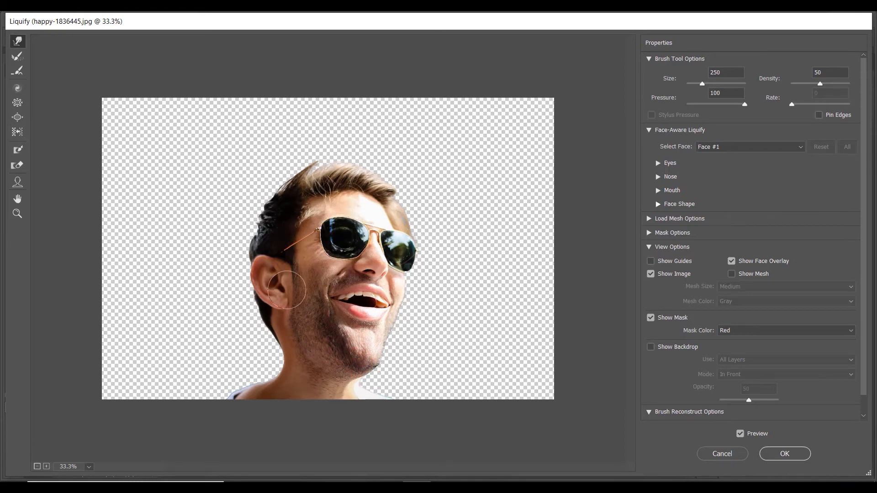
Nudge the ear inward with a 600 px brush and the nape hair with a 400 px brush, and apply the Liquify filter
{"action": "key", "text": "bracketright"}
{"action": "key", "text": "bracketright"}
{"action": "key", "text": "bracketright"}
{"action": "key", "text": "bracketright"}
{"action": "left_click_drag", "start_coordinate": [260, 290], "coordinate": [264, 290]}
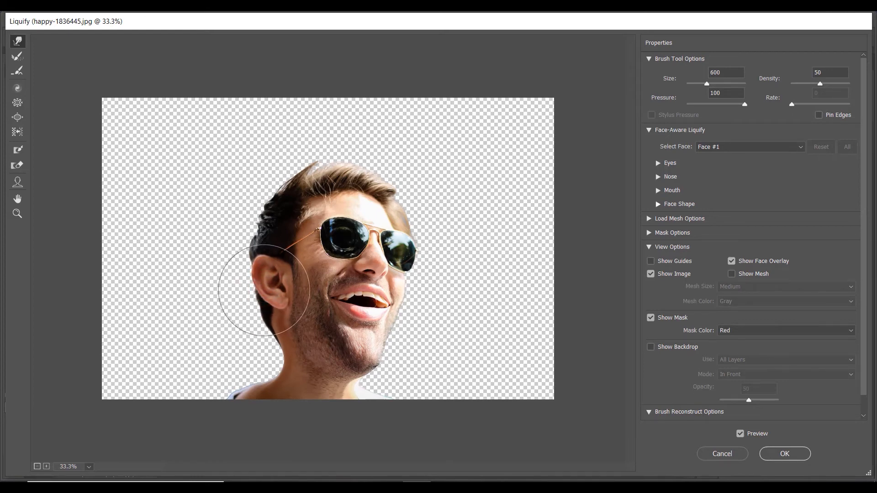
{"action": "key", "text": "bracketleft"}
{"action": "key", "text": "bracketleft"}
{"action": "left_click_drag", "start_coordinate": [260, 335], "coordinate": [276, 337]}
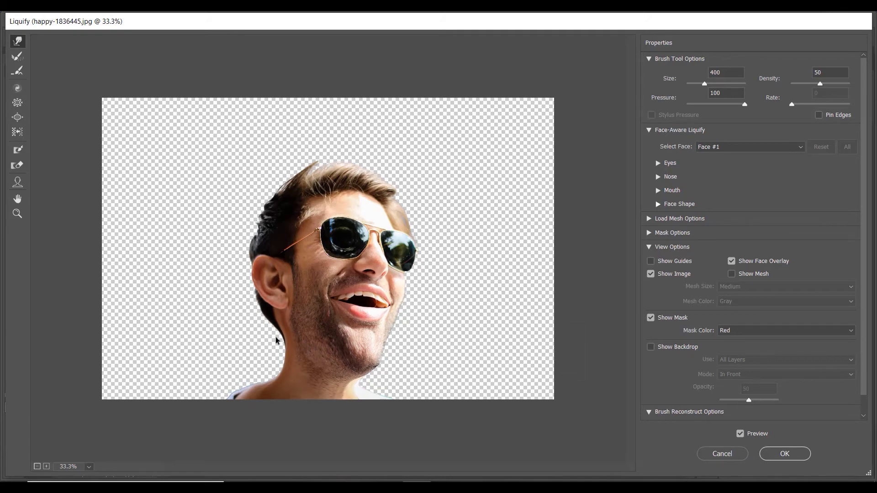
{"action": "left_click", "coordinate": [783, 457]}
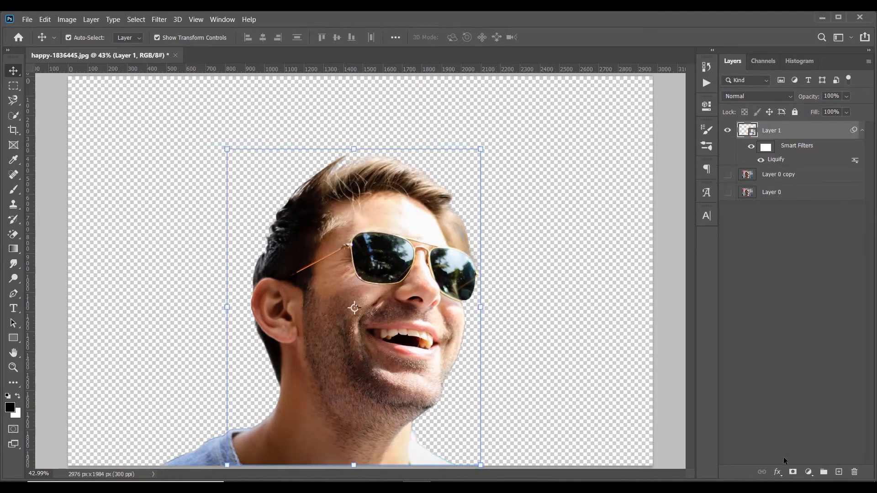
Create a new empty layer and place it directly below Layer 1
{"action": "left_click", "coordinate": [768, 321]}
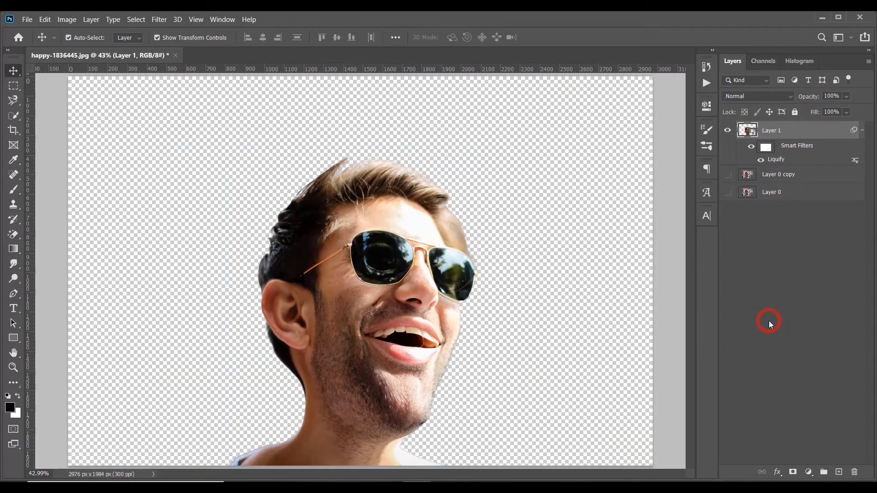
{"action": "left_click", "coordinate": [838, 471]}
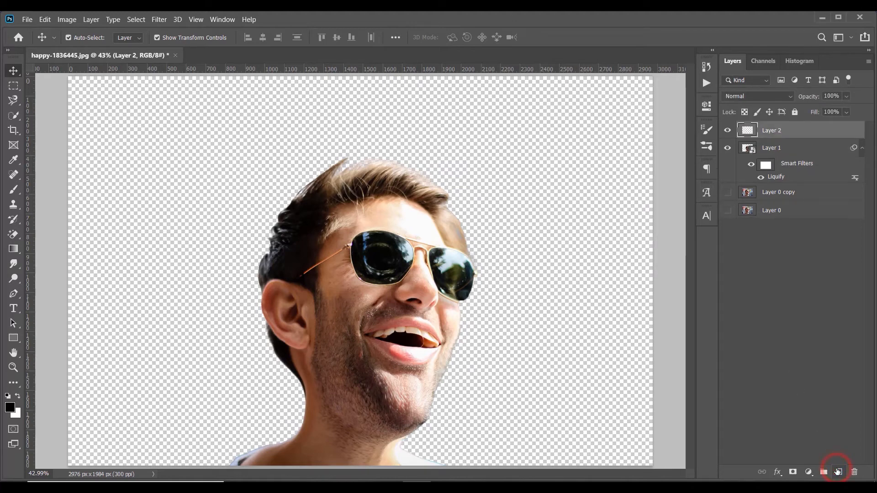
{"action": "left_click_drag", "start_coordinate": [794, 133], "coordinate": [804, 184]}
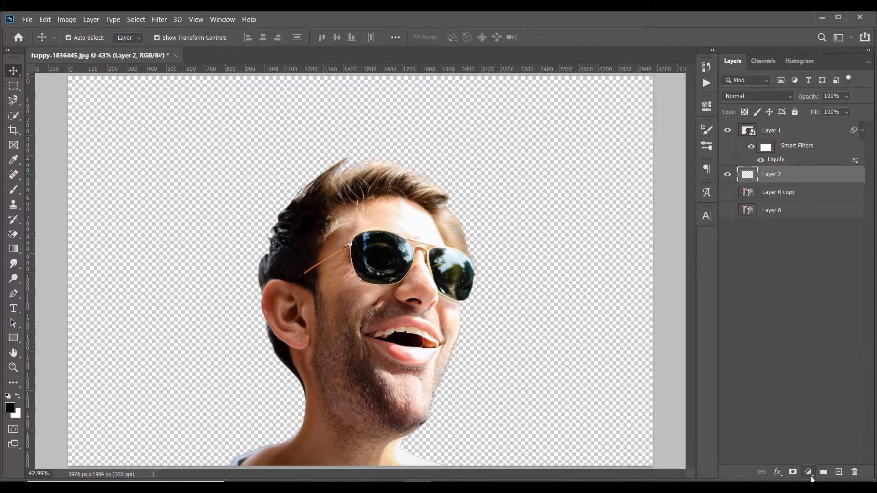
Add a Solid Color fill layer in white (ffffff) behind the cut-out man
{"action": "left_click", "coordinate": [811, 477]}
{"action": "left_click", "coordinate": [806, 278]}
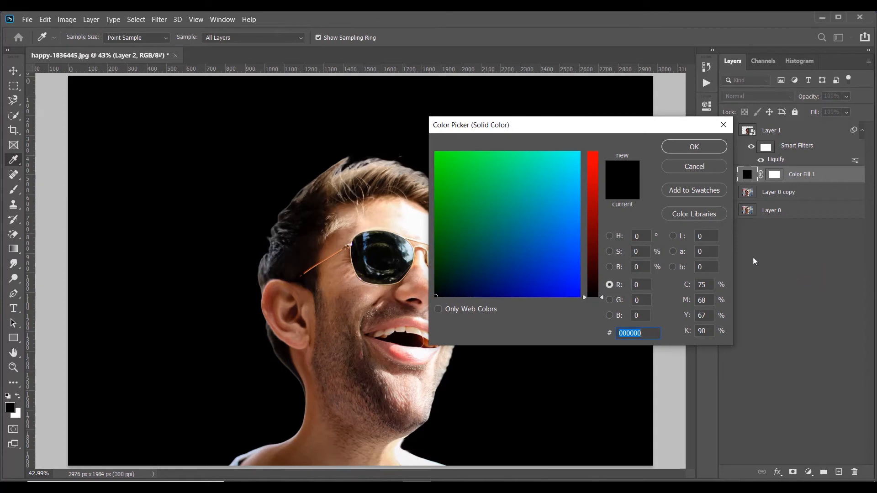
{"action": "type", "text": "00ffff"}
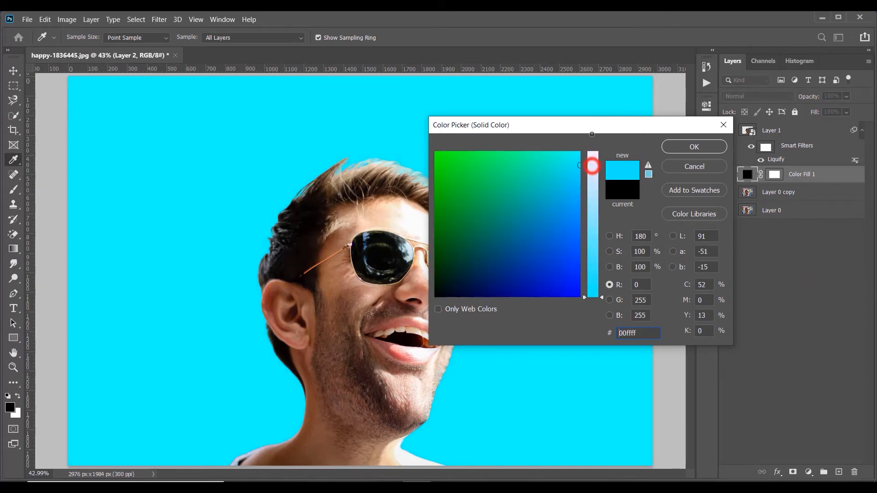
{"action": "left_click_drag", "start_coordinate": [592, 166], "coordinate": [625, 139]}
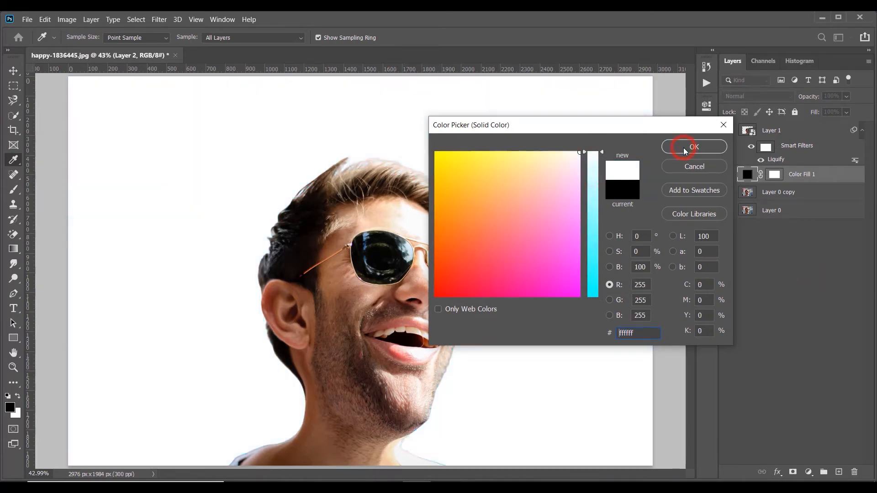
{"action": "left_click", "coordinate": [684, 148]}
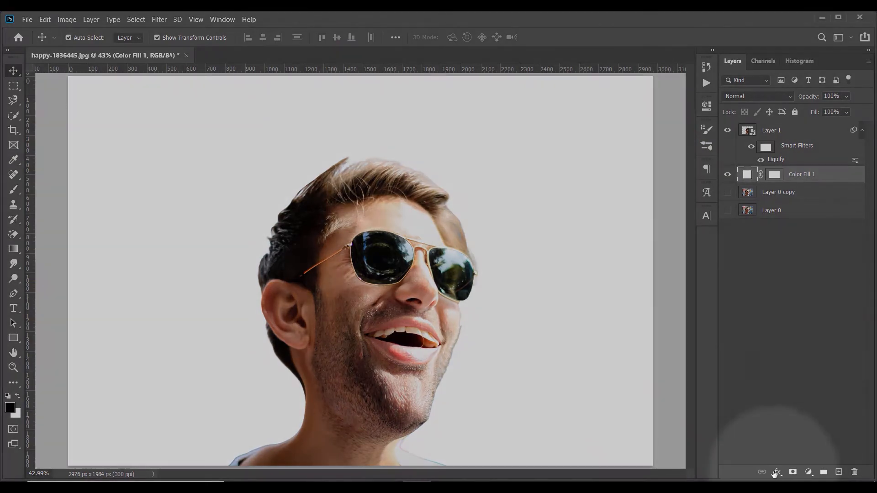
Apply a radial Gradient Overlay to the white fill layer, with a cyan 00f2fd end stop and an enlarged scale
{"action": "left_click", "coordinate": [776, 472]}
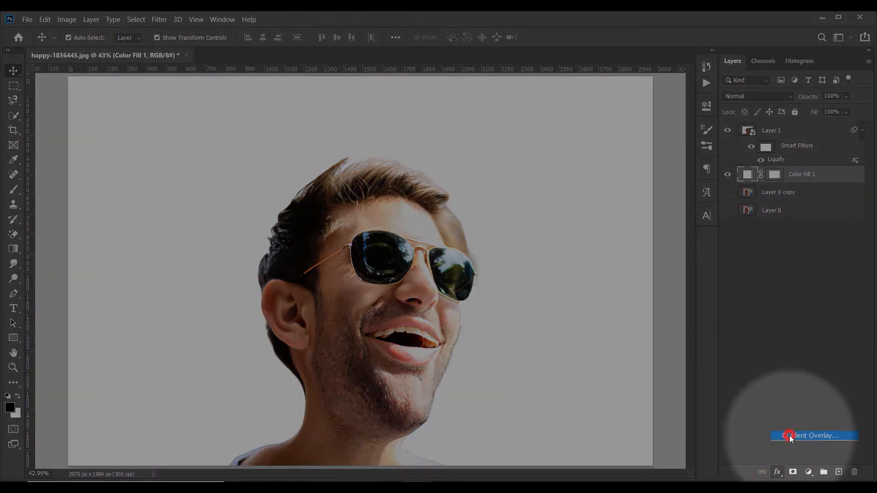
{"action": "left_click", "coordinate": [789, 435]}
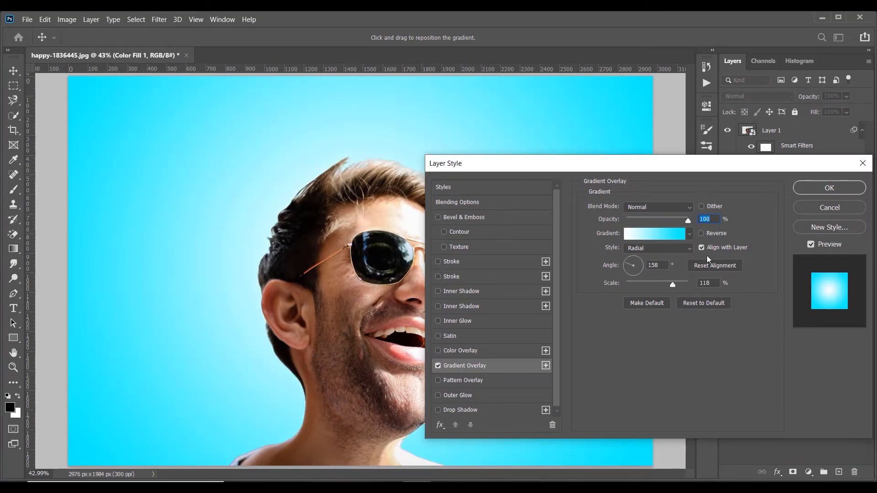
{"action": "left_click", "coordinate": [643, 235]}
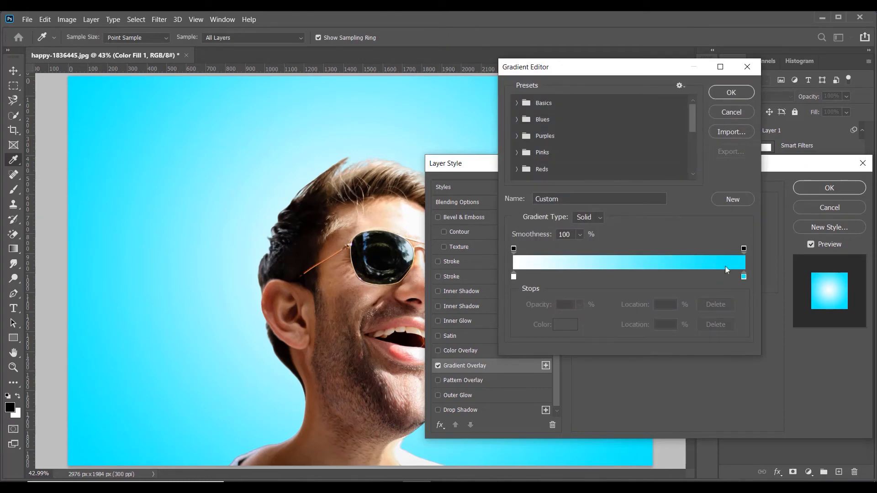
{"action": "left_click", "coordinate": [743, 276]}
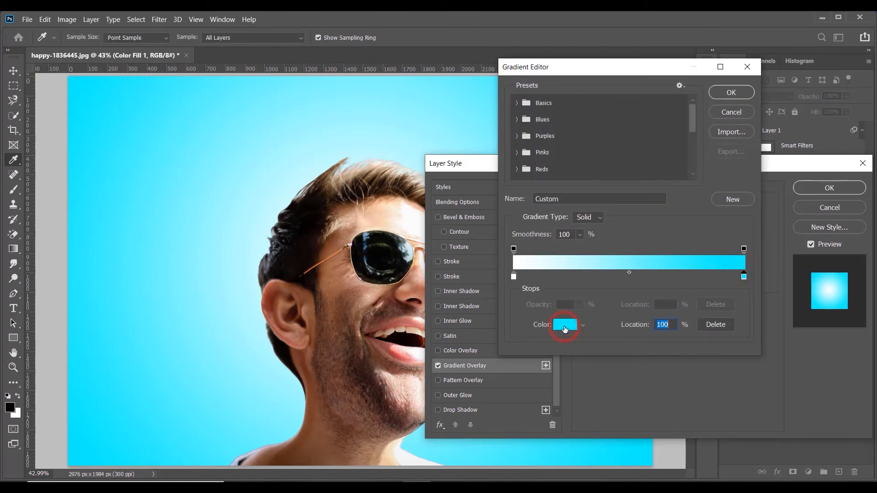
{"action": "left_click", "coordinate": [565, 326]}
{"action": "left_click", "coordinate": [578, 159]}
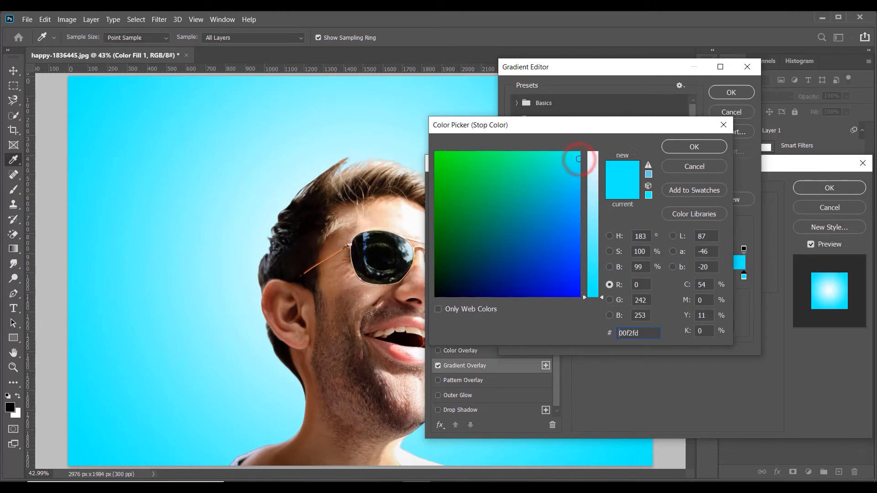
{"action": "left_click", "coordinate": [676, 146]}
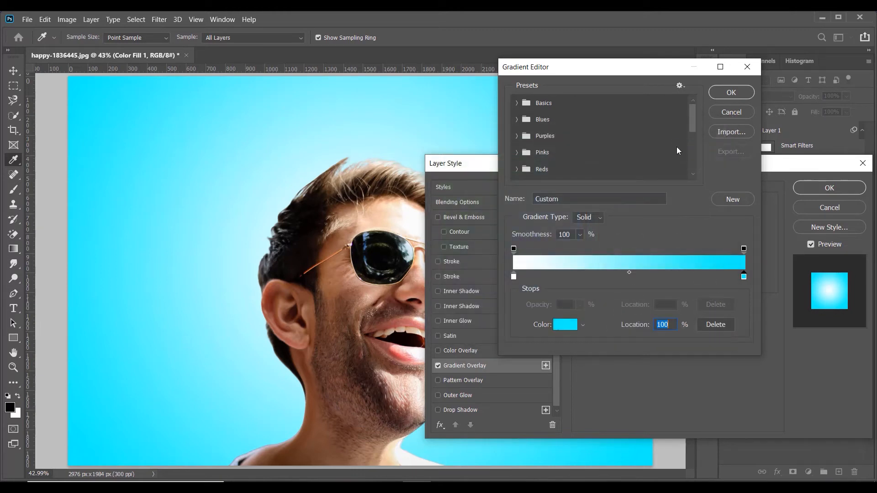
{"action": "left_click", "coordinate": [732, 93]}
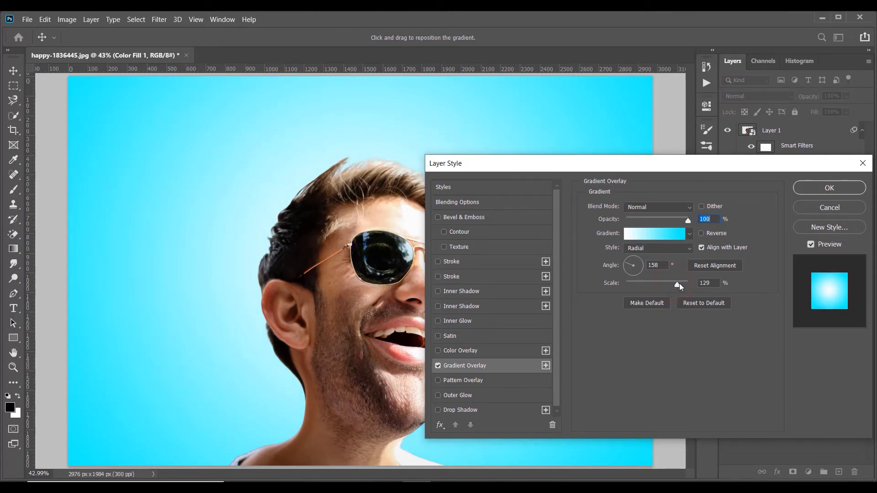
{"action": "left_click_drag", "start_coordinate": [681, 284], "coordinate": [684, 283]}
{"action": "left_click", "coordinate": [826, 189]}
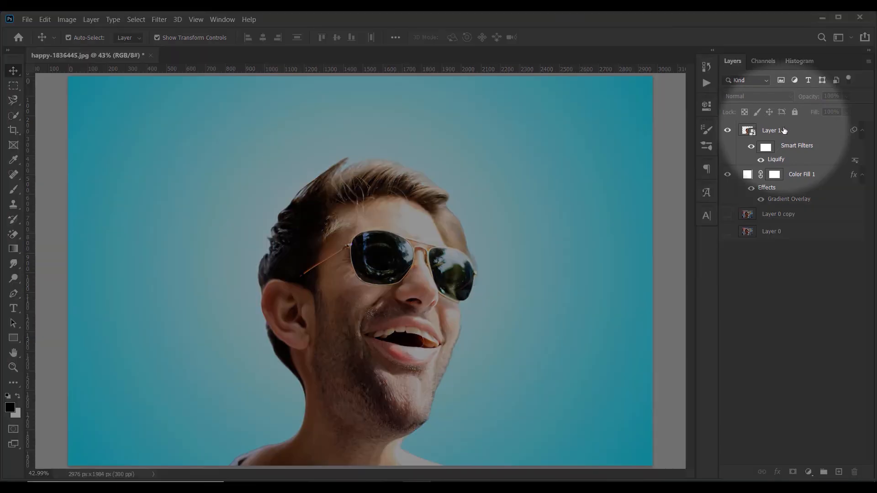
Open the Shadows/Highlights adjustment for the cut-out man's layer with its full set of options, keeping the face uncovered
{"action": "left_click", "coordinate": [783, 131]}
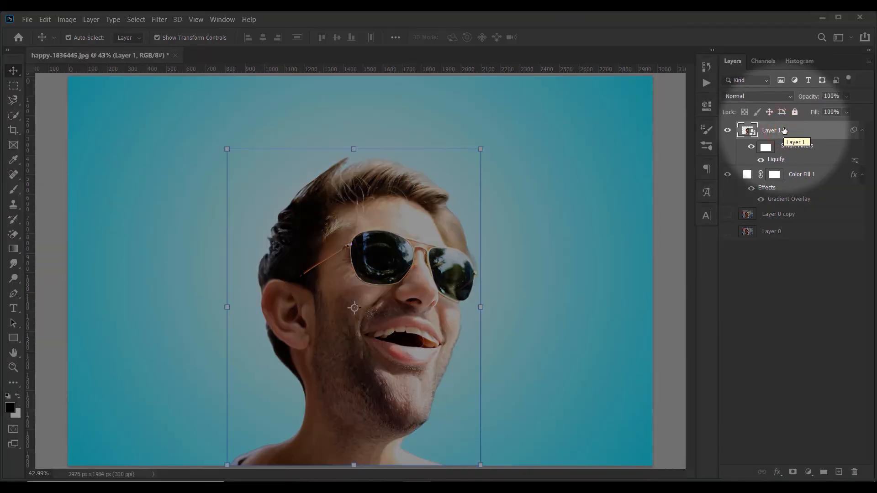
{"action": "left_click", "coordinate": [67, 19]}
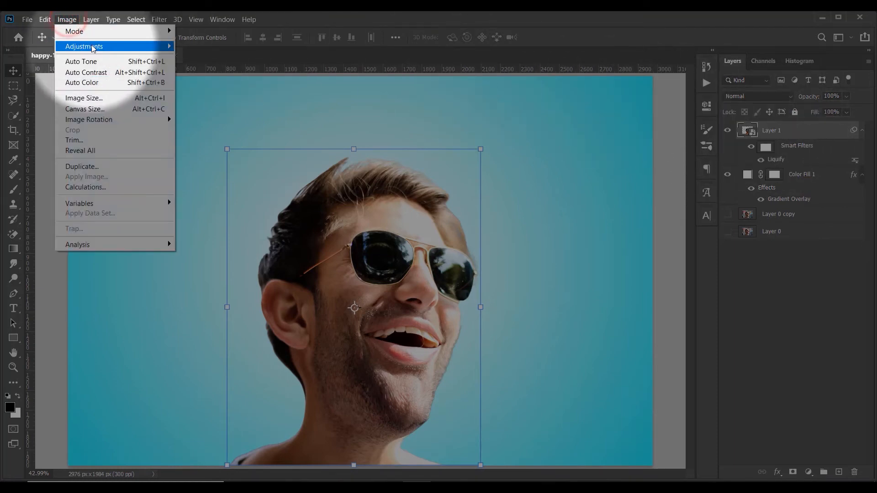
{"action": "mouse_move", "coordinate": [93, 48]}
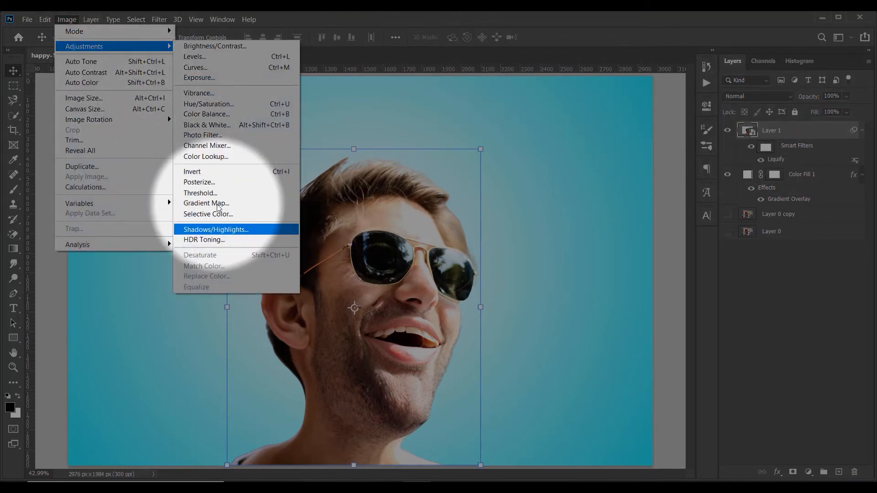
{"action": "left_click", "coordinate": [237, 230]}
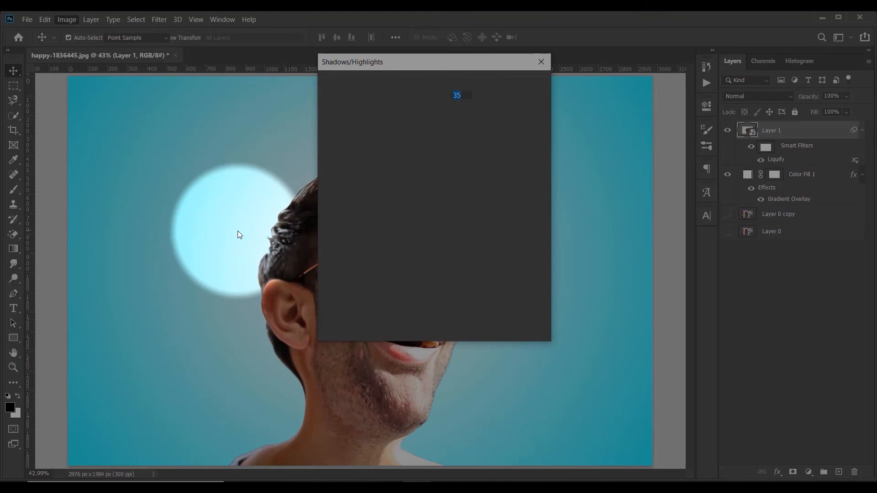
{"action": "left_click", "coordinate": [327, 333]}
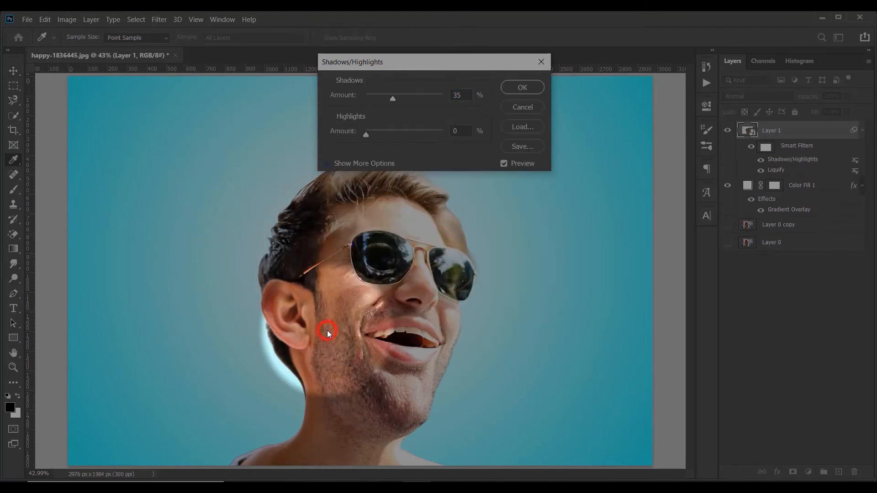
{"action": "left_click", "coordinate": [328, 164]}
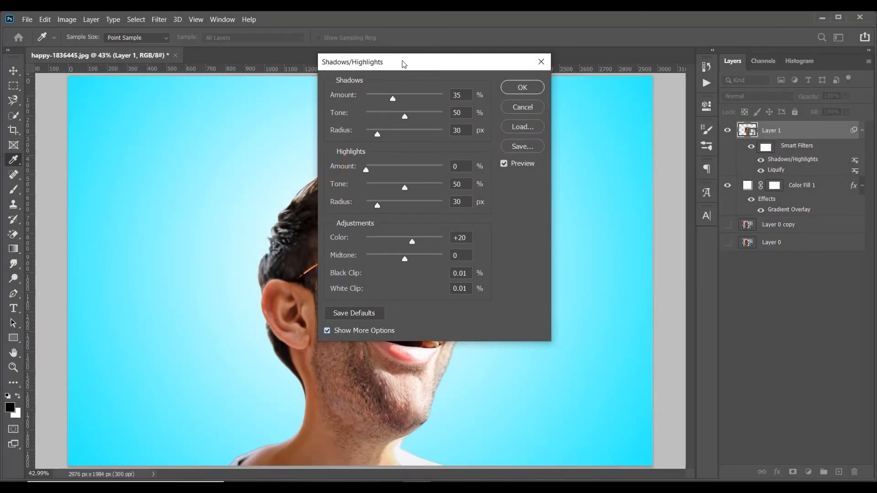
{"action": "left_click_drag", "start_coordinate": [403, 64], "coordinate": [612, 80]}
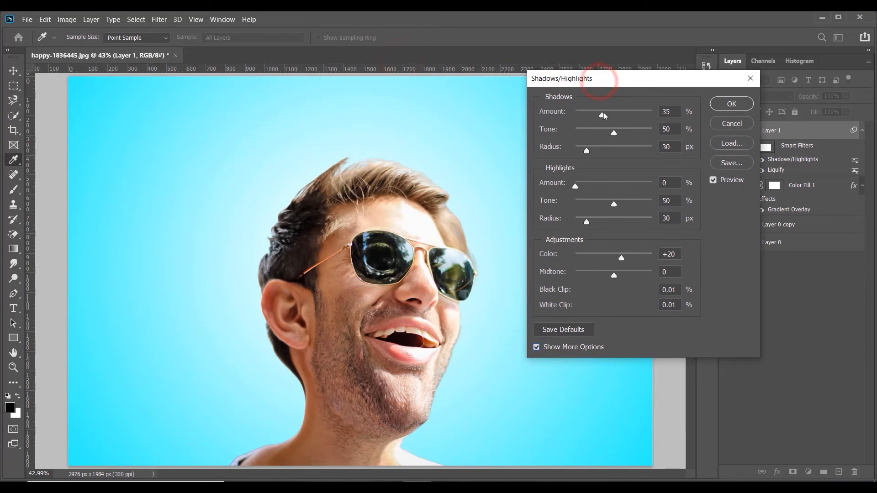
Set the Shadows to Amount 20%, Tone 21% and Radius 10 px, and apply the Shadows/Highlights adjustment
{"action": "left_click", "coordinate": [590, 116]}
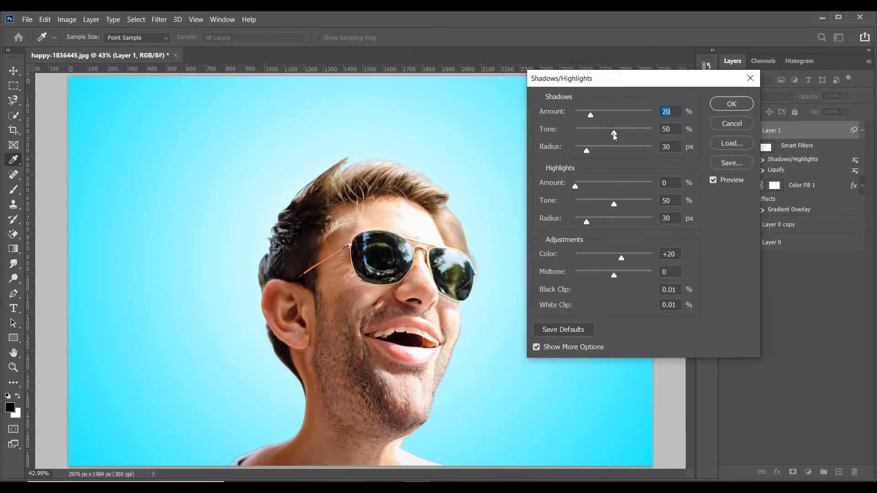
{"action": "left_click", "coordinate": [591, 133]}
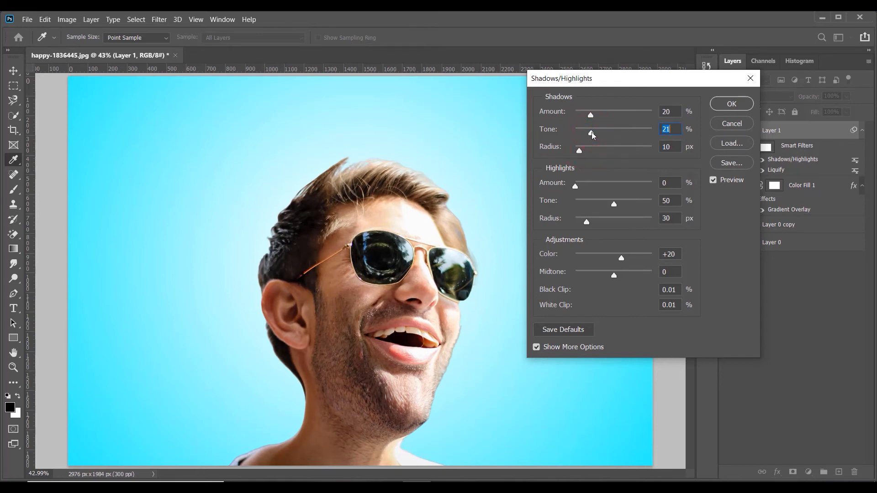
{"action": "left_click", "coordinate": [613, 204]}
{"action": "left_click", "coordinate": [729, 104]}
{"action": "left_click", "coordinate": [798, 341]}
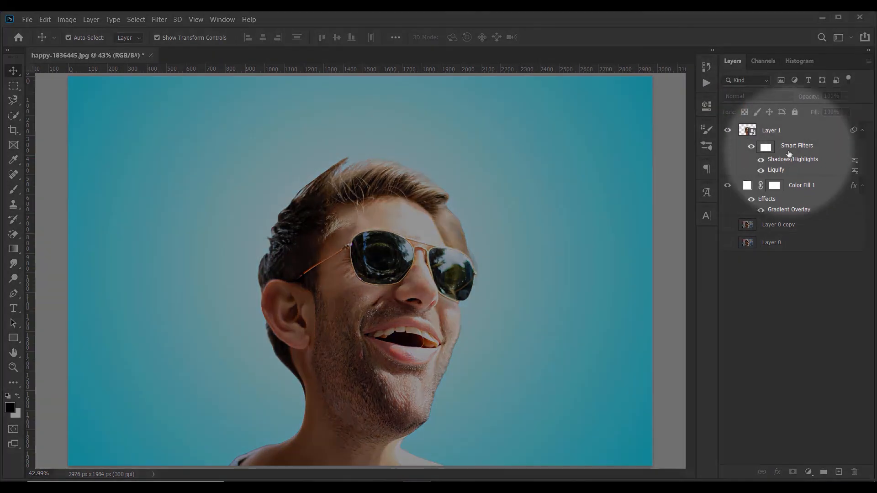
Open the Oil Paint filter for Layer 1 and set its preview to 25% so the face is in view
{"action": "left_click", "coordinate": [784, 129]}
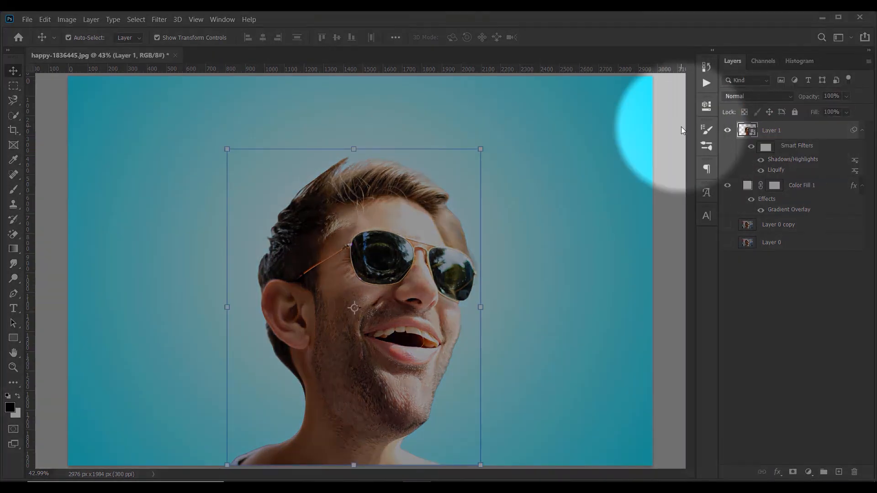
{"action": "left_click", "coordinate": [160, 19]}
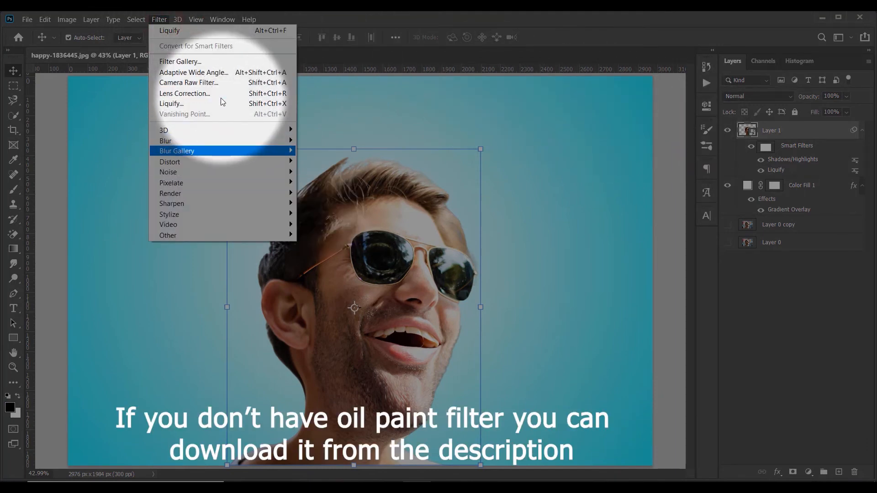
{"action": "mouse_move", "coordinate": [241, 211]}
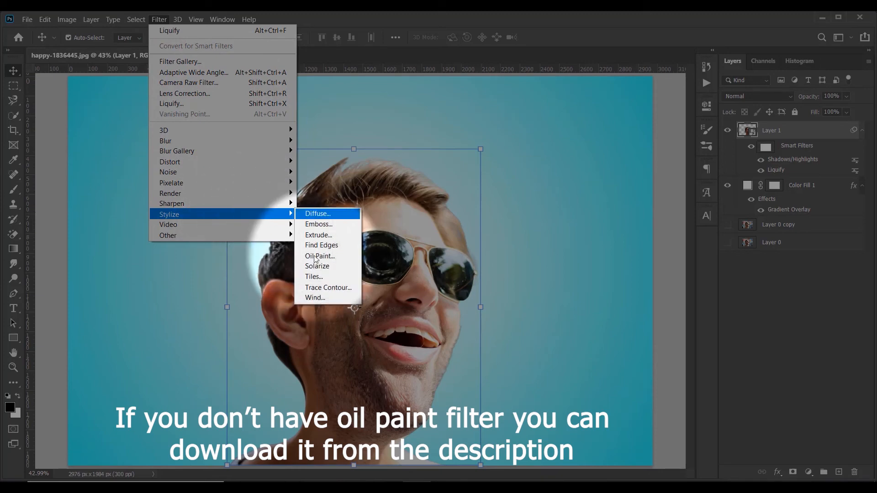
{"action": "left_click", "coordinate": [319, 257]}
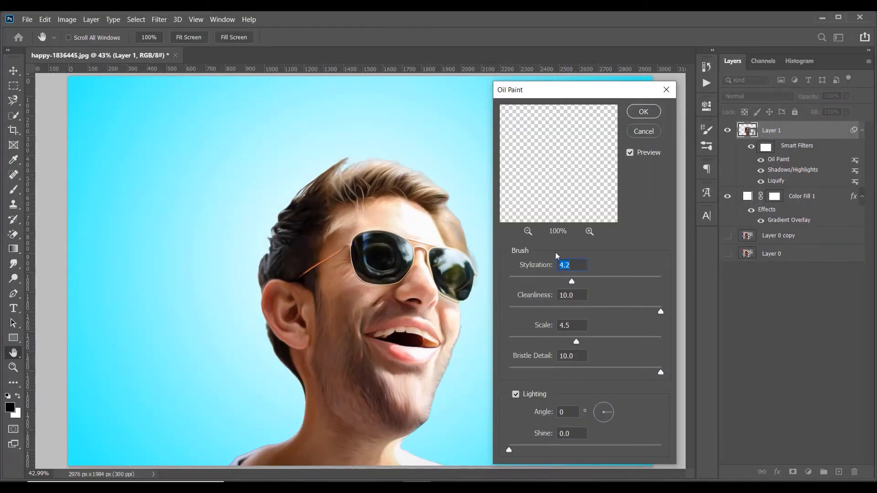
{"action": "left_click", "coordinate": [526, 232]}
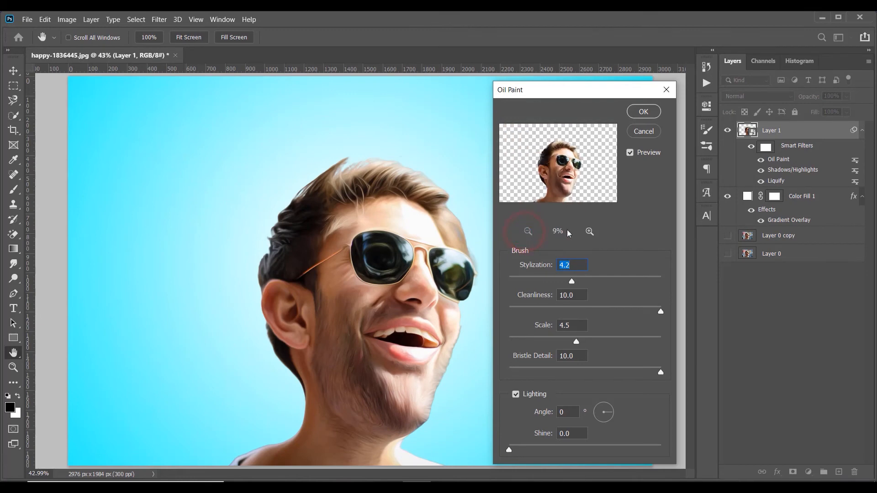
{"action": "left_click", "coordinate": [589, 231]}
{"action": "left_click", "coordinate": [589, 231]}
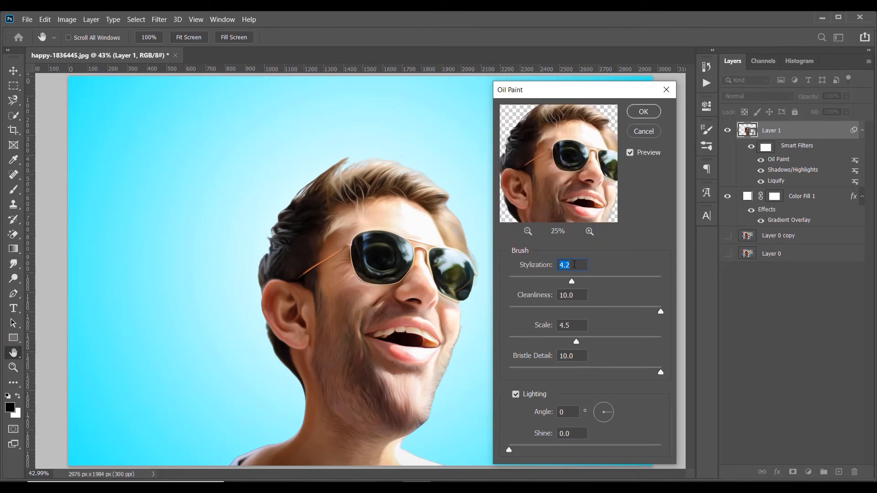
Set the Oil Paint brush Stylization to 3.0 and Cleanliness to 9.8
{"action": "type", "text": "5"}
{"action": "key", "text": "BackSpace"}
{"action": "type", "text": "4"}
{"action": "type", "text": "3"}
{"action": "left_click", "coordinate": [600, 291]}
{"action": "left_click_drag", "start_coordinate": [659, 312], "coordinate": [656, 312]}
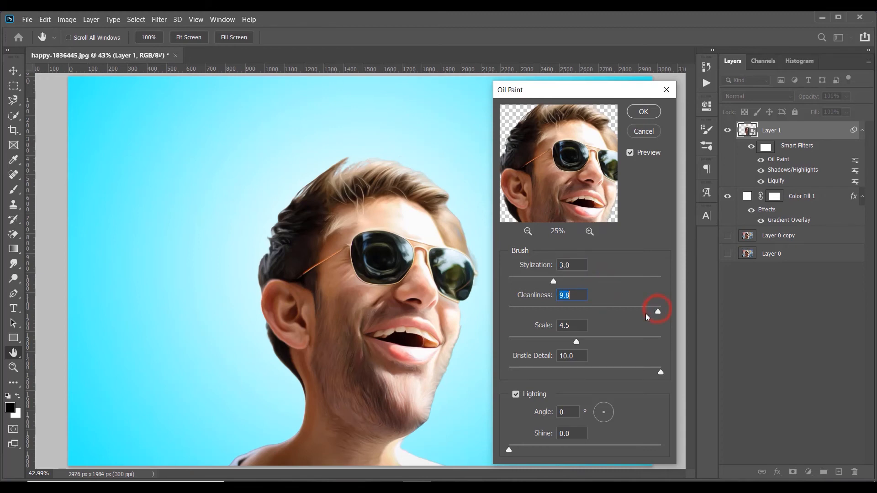
Try different Oil Paint brush scales, settle on Scale 6.0 and Stylization 4.0, and apply the filter
{"action": "left_click_drag", "start_coordinate": [576, 343], "coordinate": [555, 342]}
{"action": "left_click", "coordinate": [532, 340]}
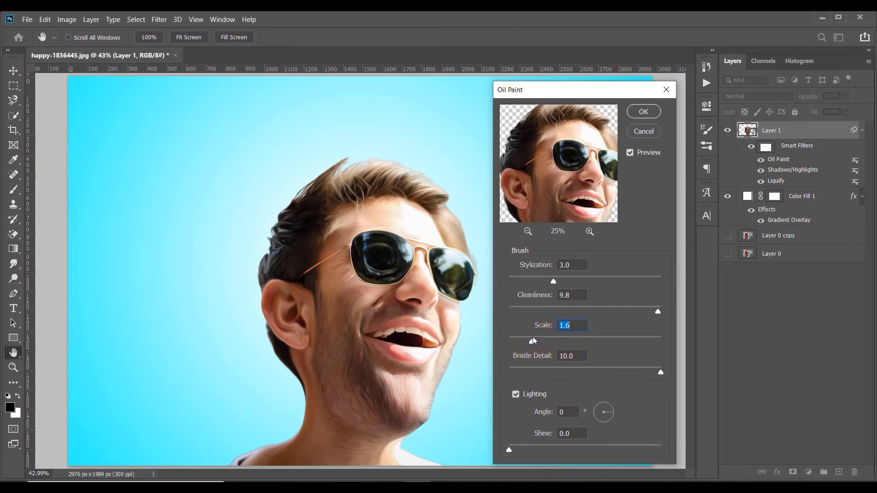
{"action": "left_click", "coordinate": [657, 341]}
{"action": "left_click", "coordinate": [591, 342]}
{"action": "left_click", "coordinate": [592, 341]}
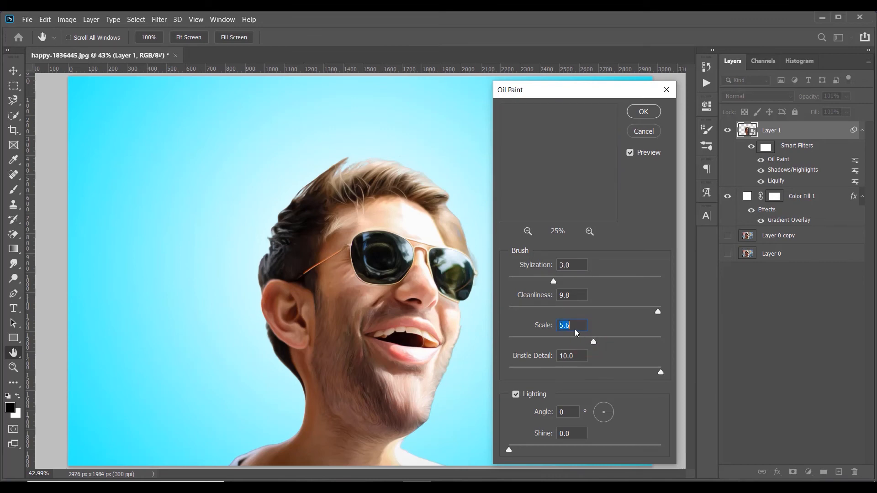
{"action": "type", "text": "6"}
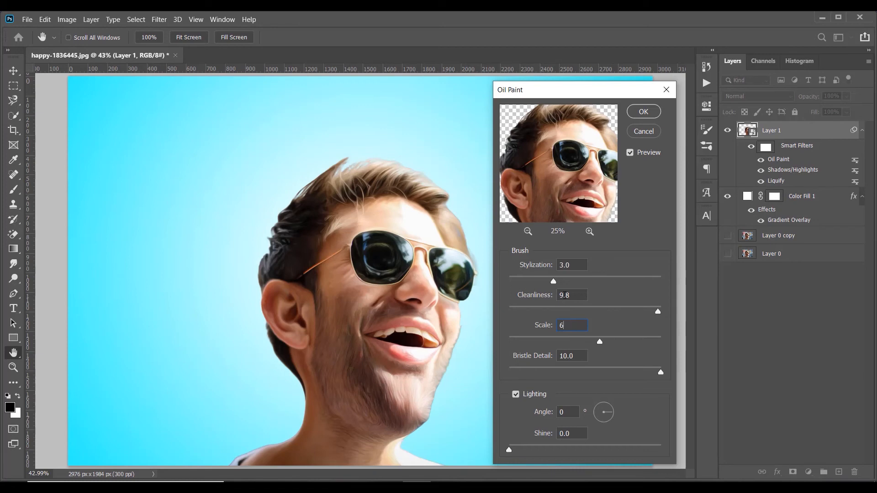
{"action": "left_click", "coordinate": [569, 280]}
{"action": "left_click", "coordinate": [644, 112]}
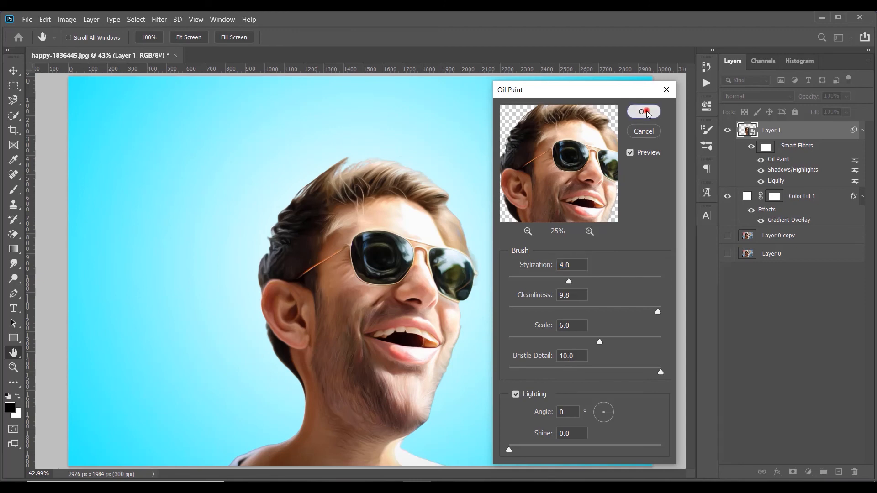
{"action": "left_click", "coordinate": [762, 342]}
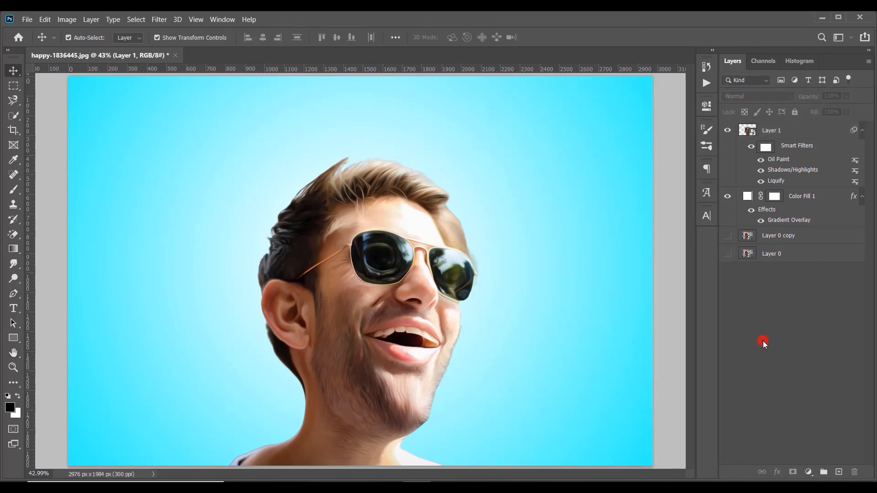
Stamp all visible layers into a new merged layer at the top of the stack
{"action": "key", "text": "ctrl+minus"}
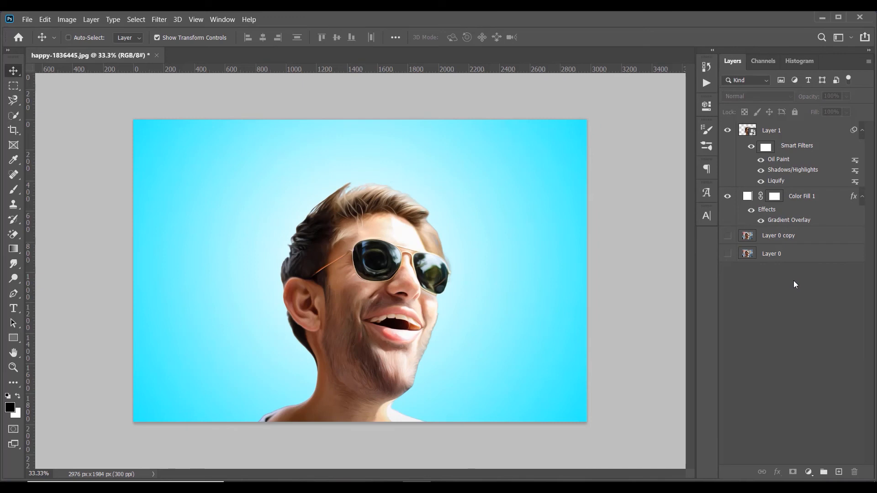
{"action": "key", "text": "ctrl+alt+shift+e"}
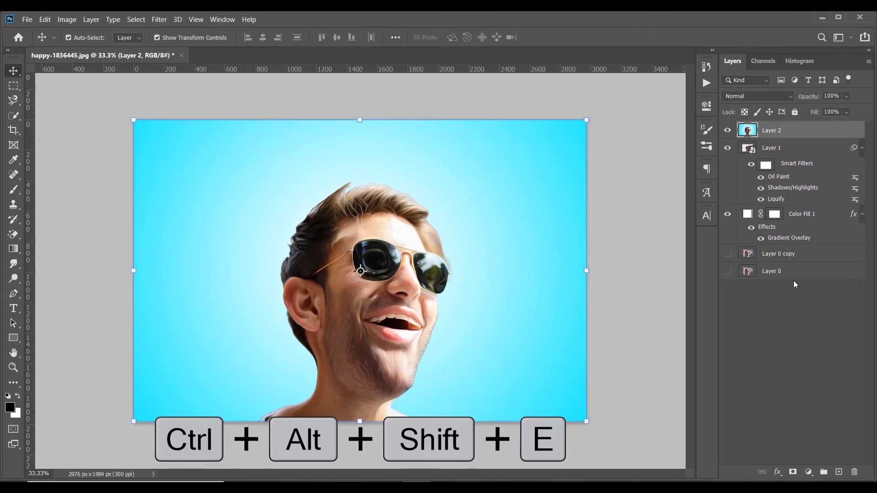
{"action": "left_click", "coordinate": [818, 338]}
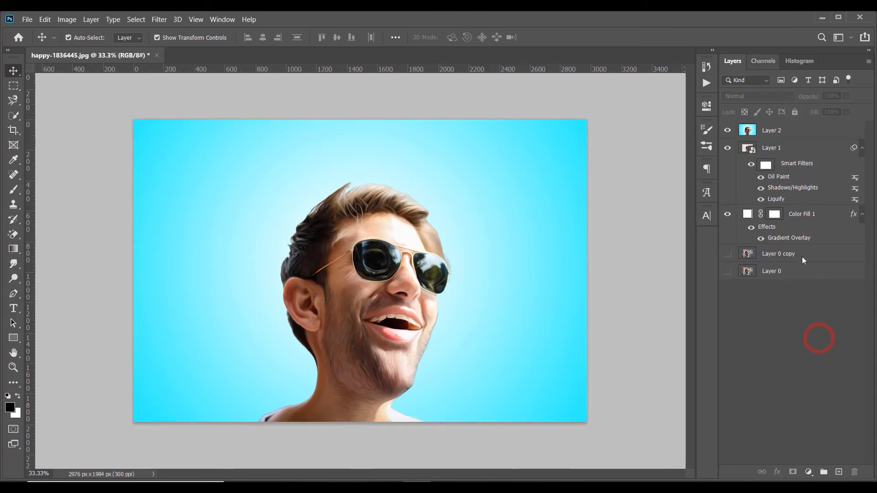
Add a Curves adjustment layer above Layer 2 and raise the RGB curve's midpoint slightly to brighten the image
{"action": "left_click", "coordinate": [775, 131]}
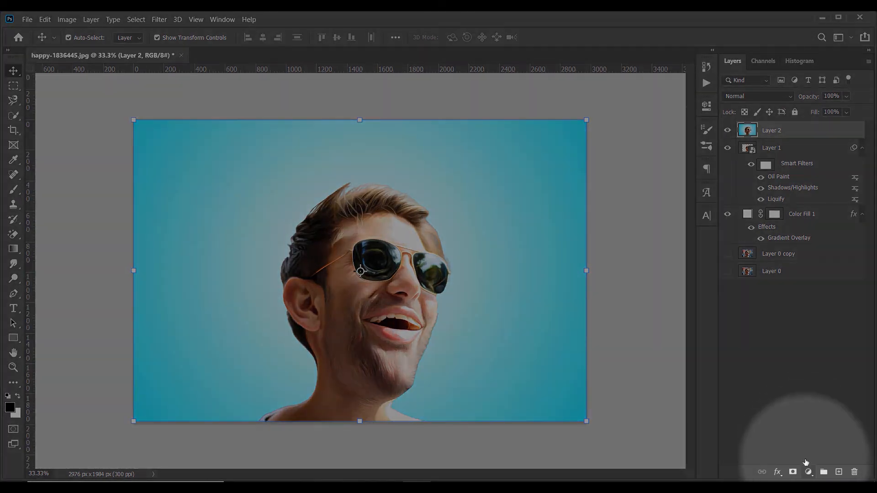
{"action": "left_click", "coordinate": [809, 472]}
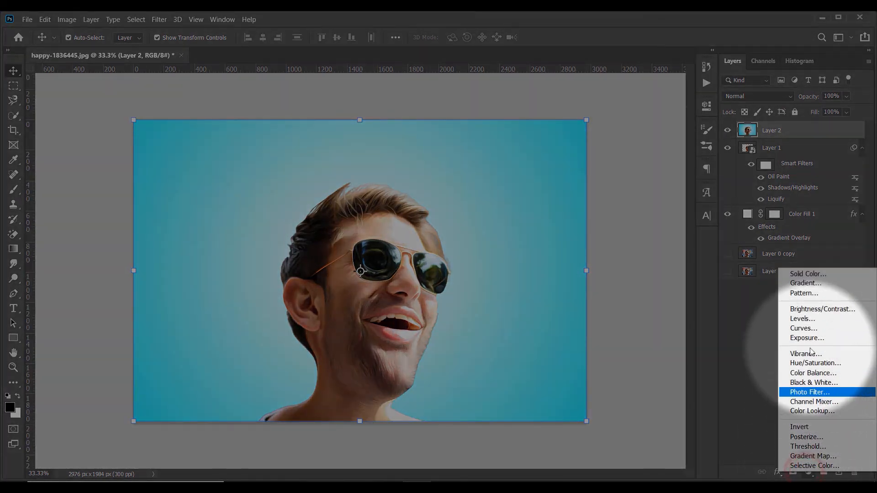
{"action": "left_click", "coordinate": [803, 328]}
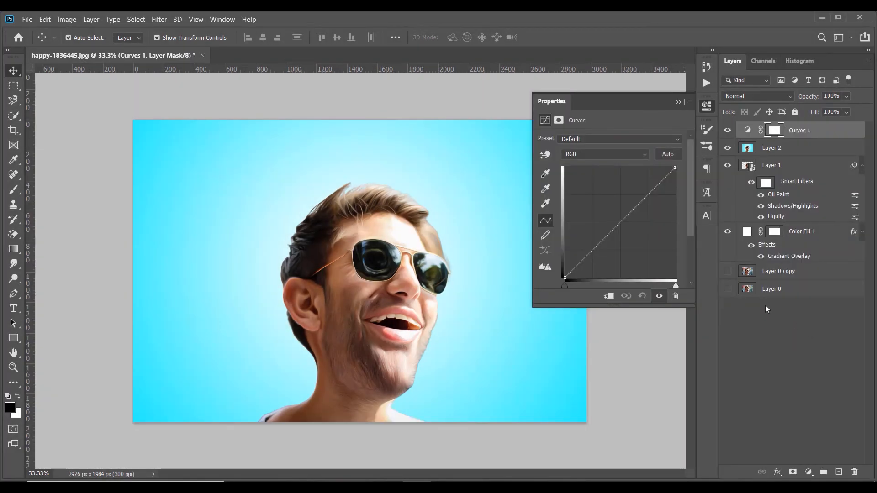
{"action": "left_click", "coordinate": [615, 223]}
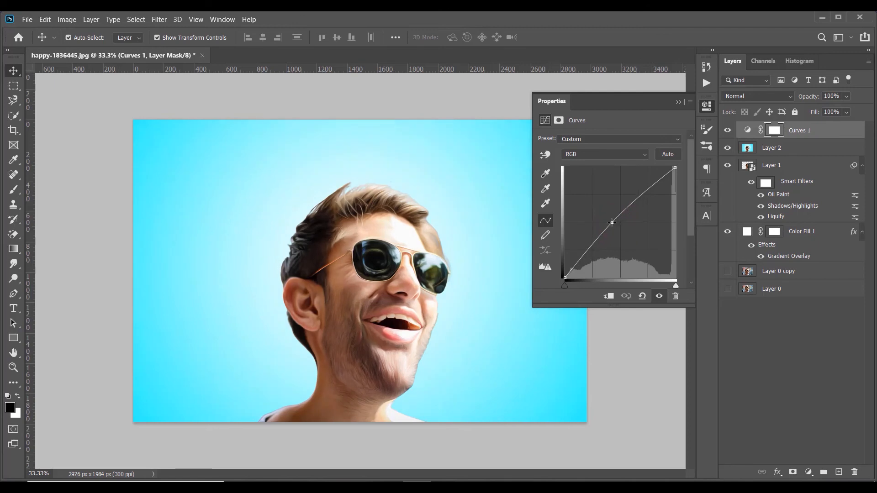
{"action": "mouse_move", "coordinate": [615, 224]}
{"action": "left_mouse_down"}
{"action": "mouse_move", "coordinate": [622, 230]}
{"action": "mouse_move", "coordinate": [615, 223]}
{"action": "left_mouse_up"}
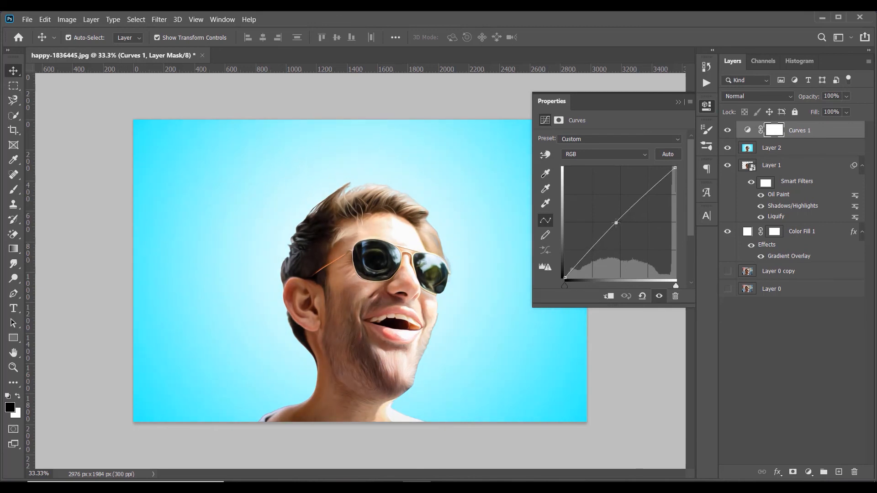
{"action": "left_click", "coordinate": [678, 101]}
{"action": "left_click", "coordinate": [777, 338]}
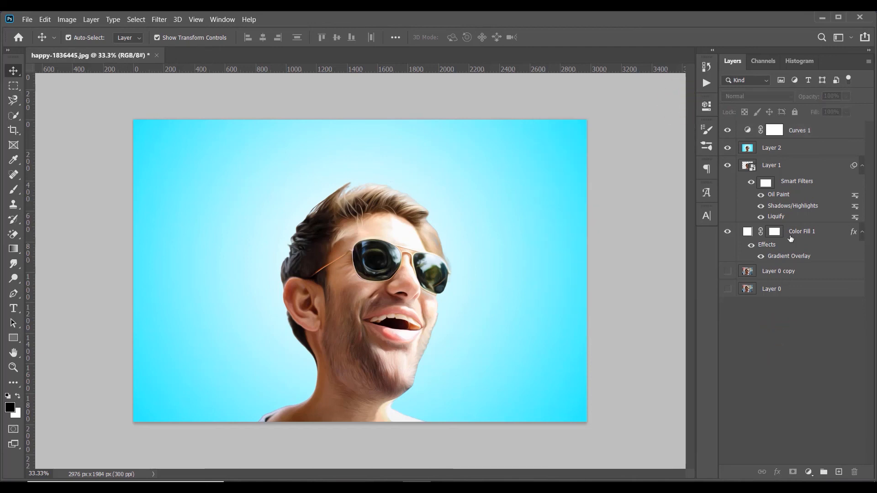
Apply the Camera Raw Filter to Layer 2 with a Post Crop Vignetting Amount of -53
{"action": "left_click", "coordinate": [800, 133]}
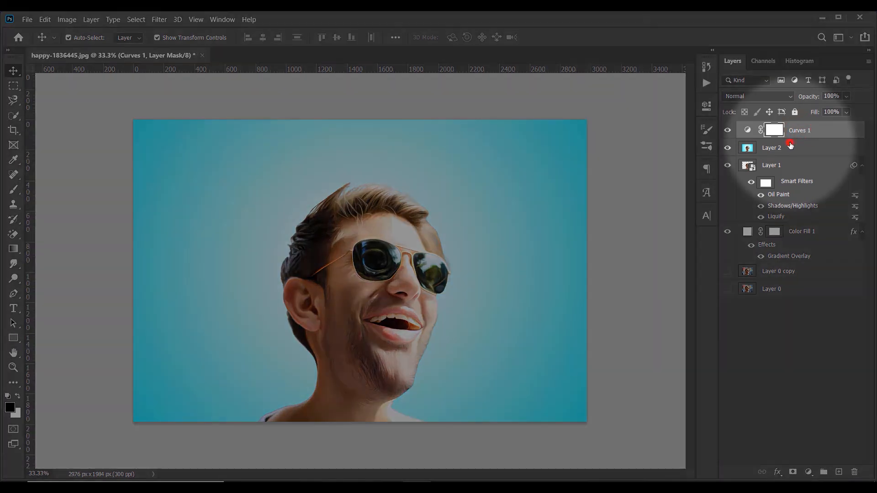
{"action": "left_click", "coordinate": [769, 145]}
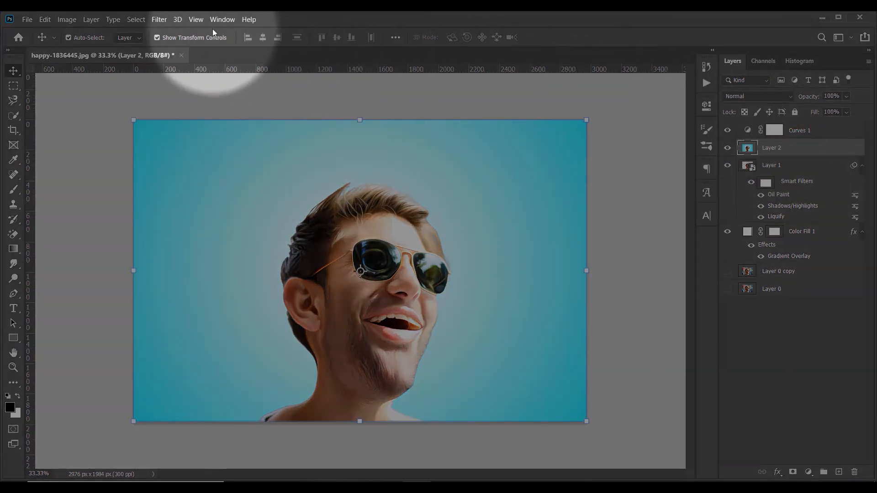
{"action": "left_click", "coordinate": [159, 19]}
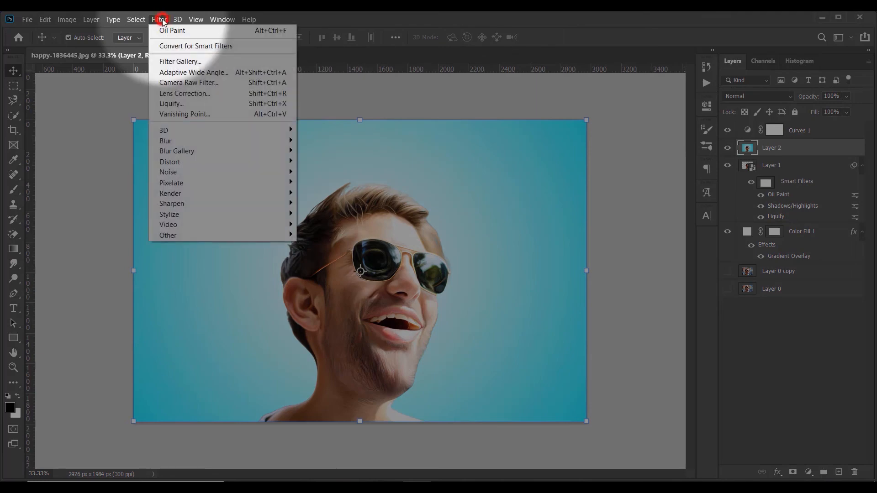
{"action": "left_click", "coordinate": [190, 84]}
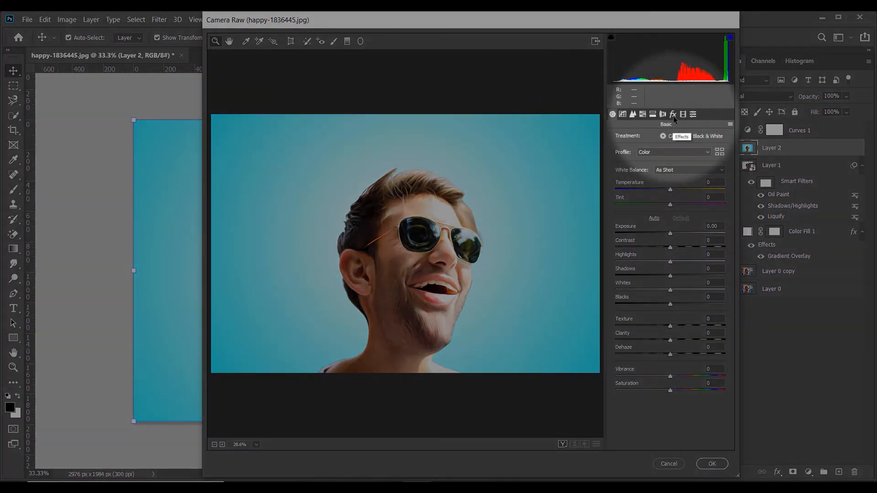
{"action": "left_click", "coordinate": [672, 114]}
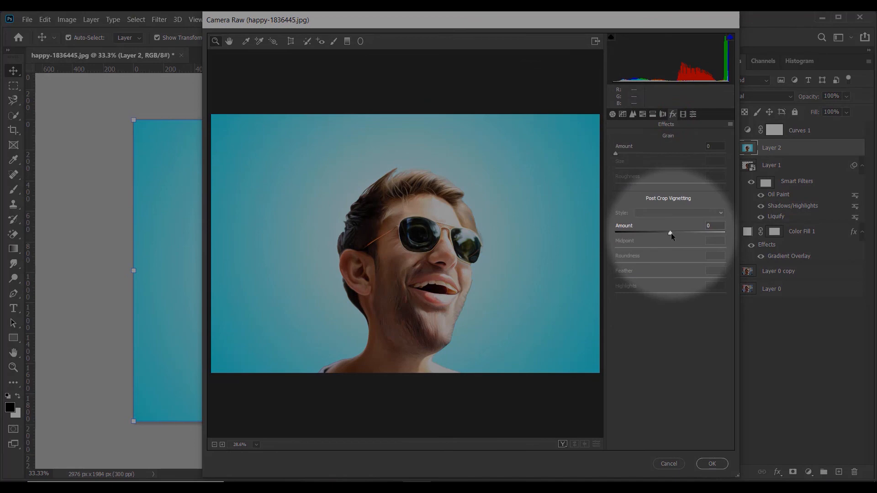
{"action": "left_click_drag", "start_coordinate": [670, 233], "coordinate": [643, 232]}
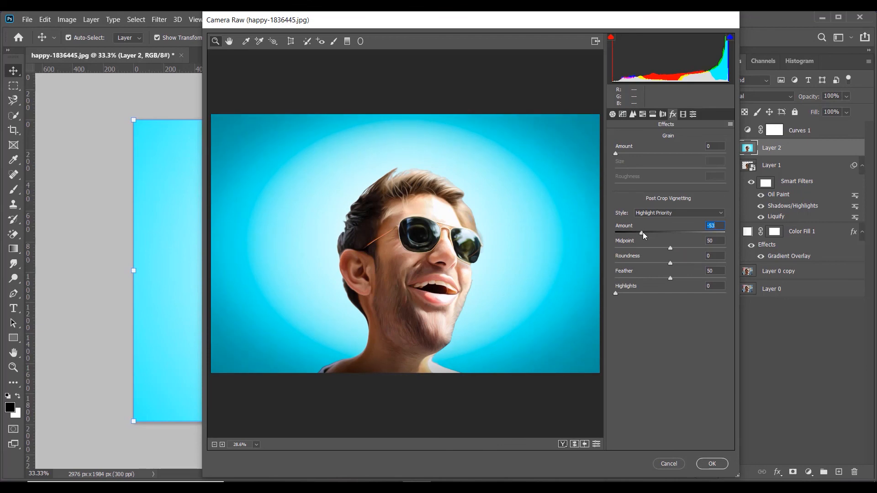
{"action": "left_click", "coordinate": [714, 464]}
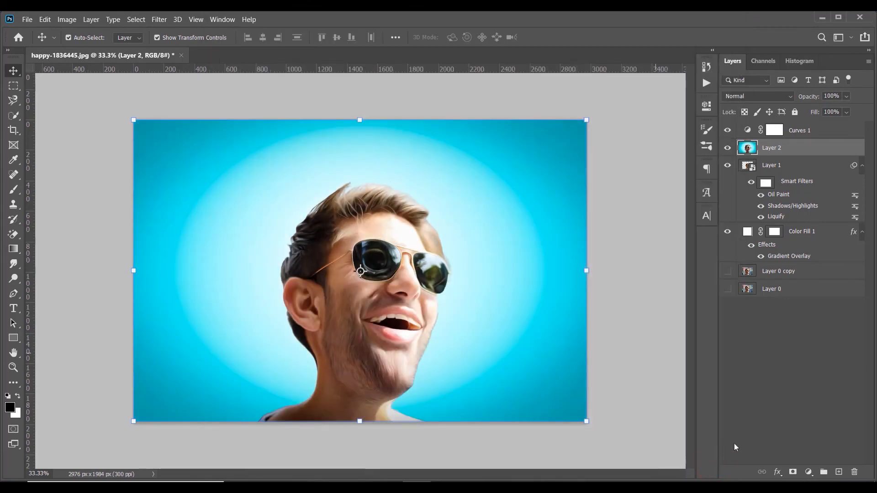
{"action": "left_click", "coordinate": [800, 369]}
{"action": "key", "text": "ctrl+0"}
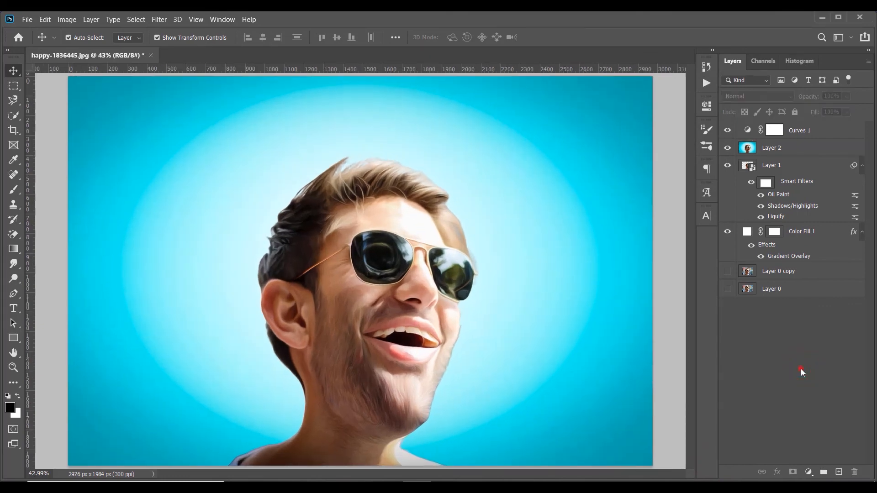